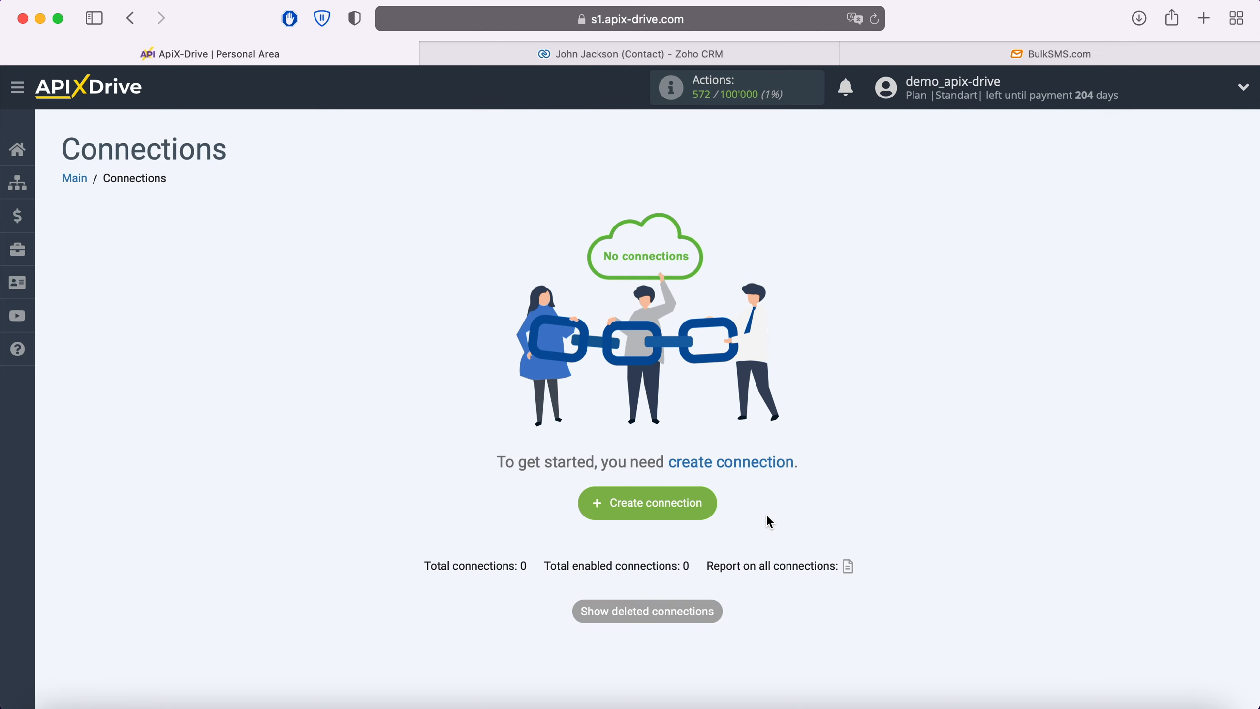
Create a new connection with Zoho CRM as the data source system.
left_click(710, 507)
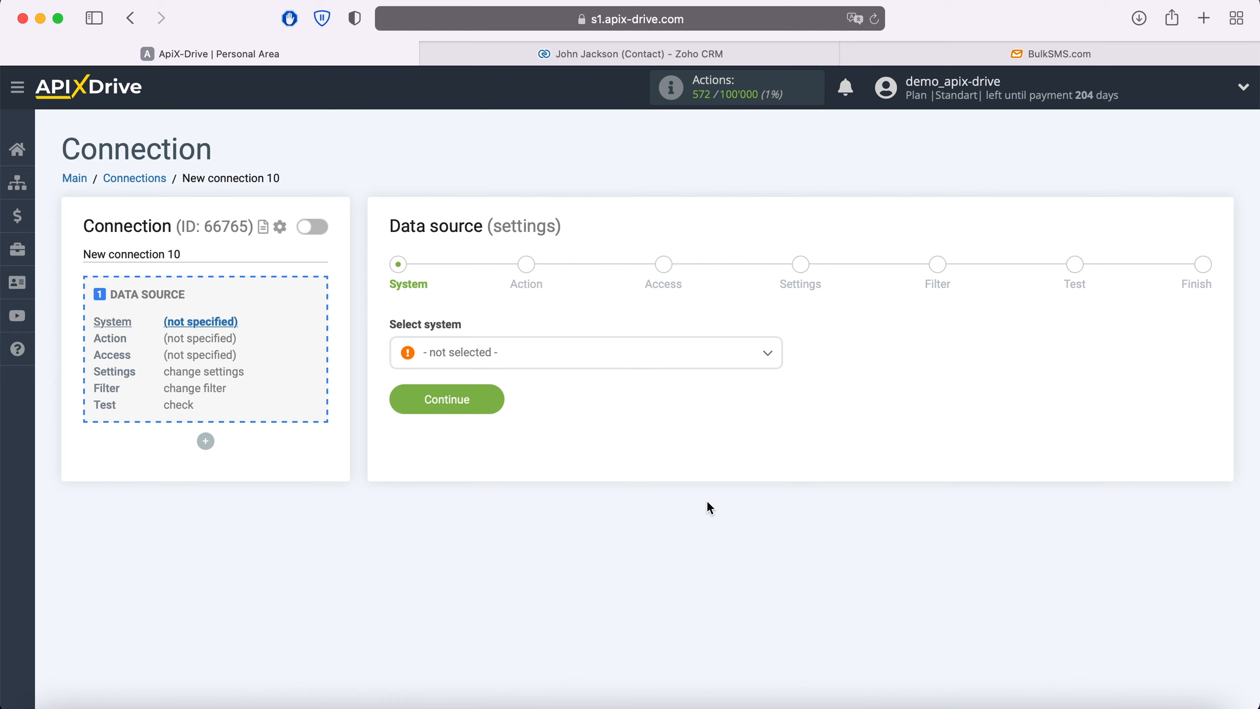
left_click(603, 359)
scroll(622, 442, "down", 3)
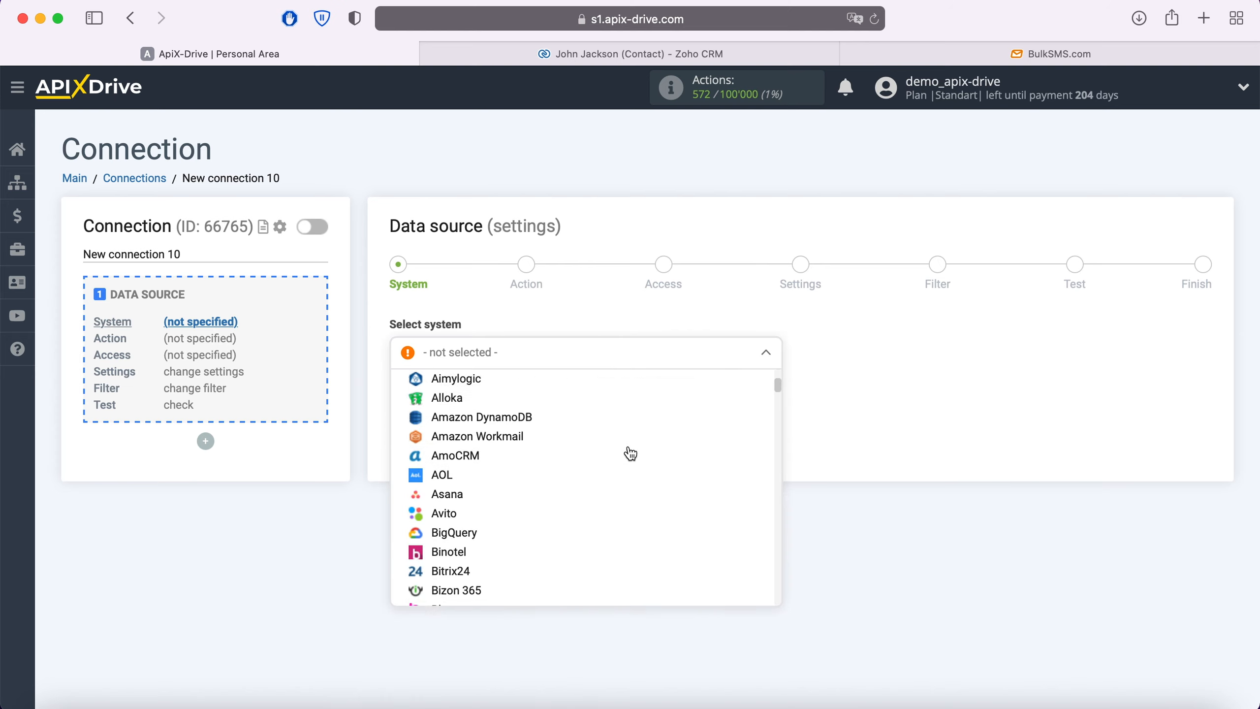
scroll(630, 454, "down", 20)
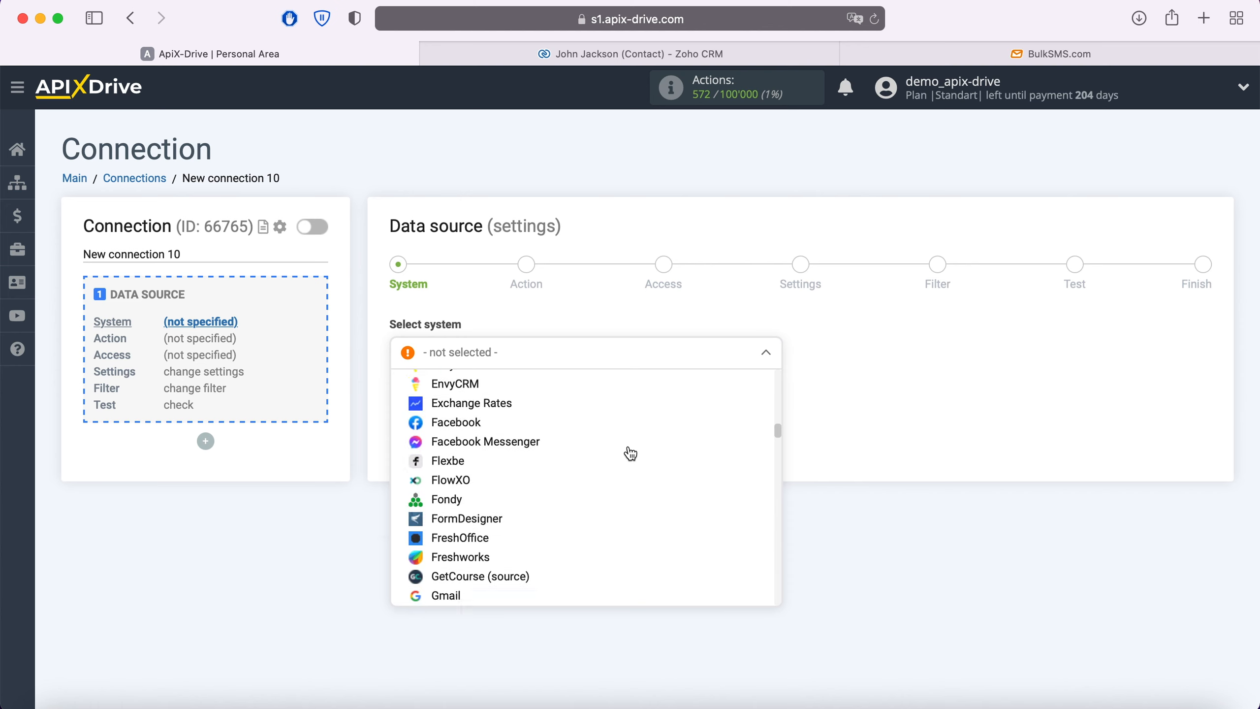
scroll(630, 453, "down", 20)
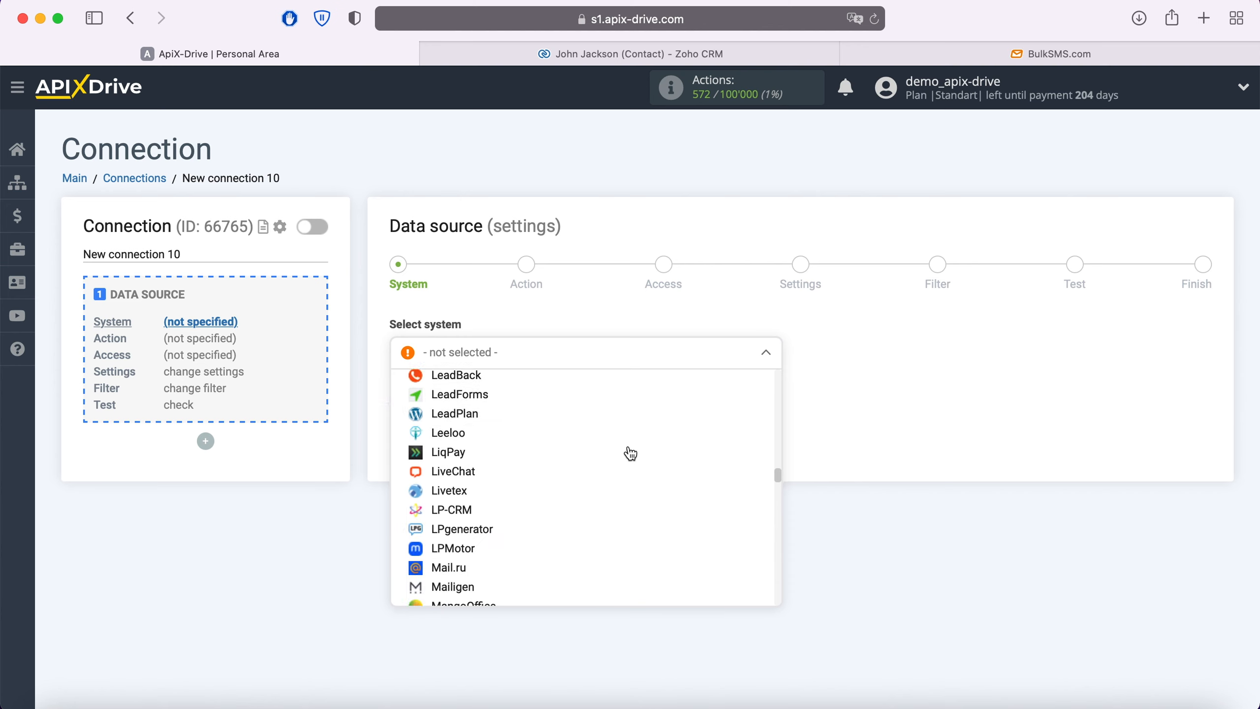
scroll(630, 453, "down", 20)
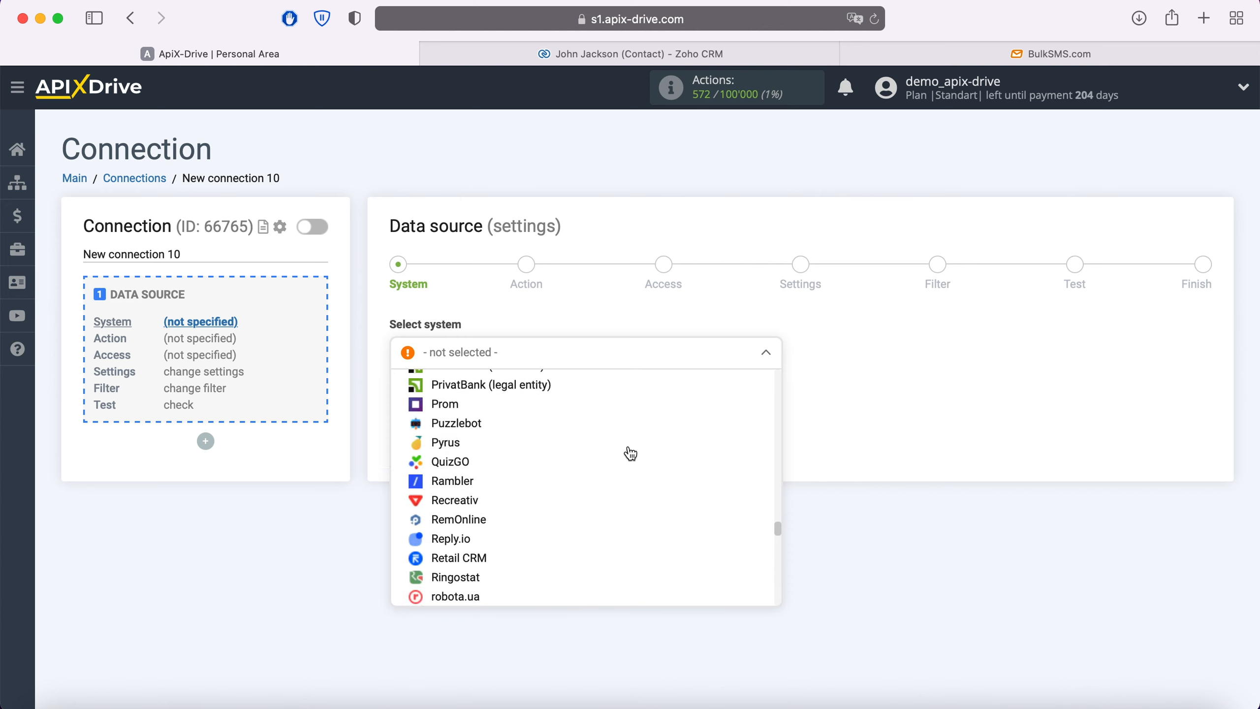
scroll(631, 453, "down", 20)
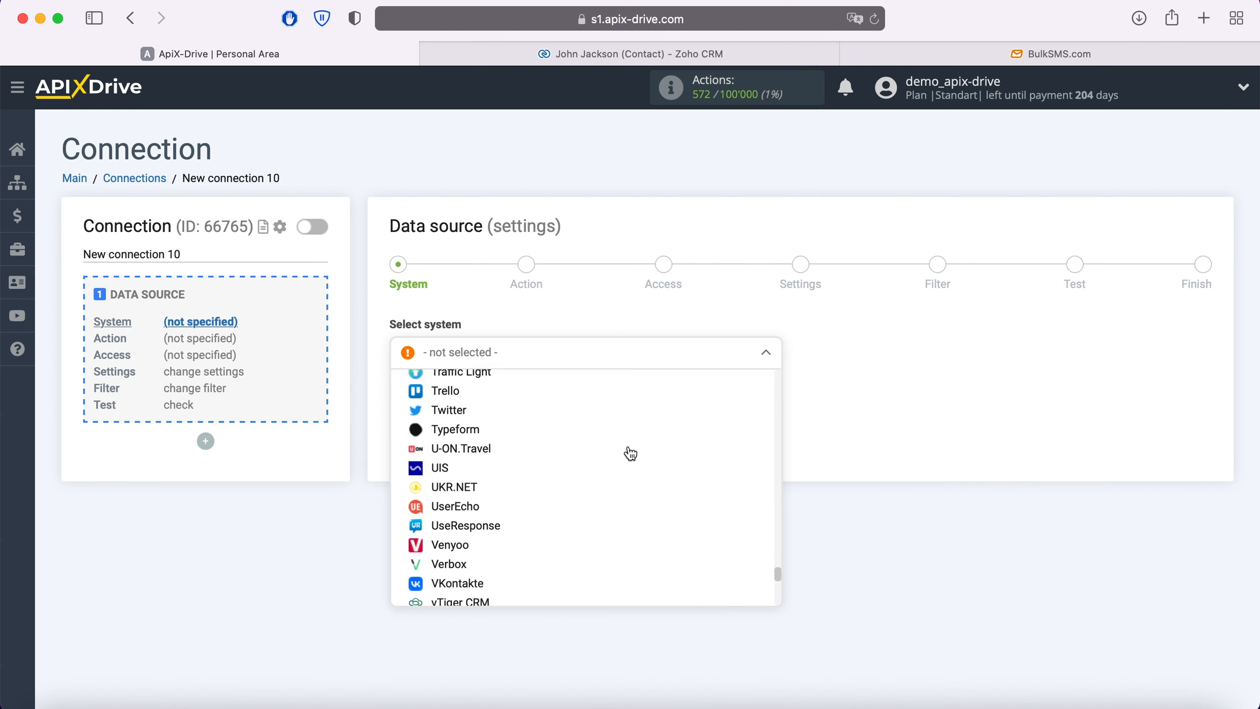
scroll(631, 453, "down", 15)
left_click(461, 544)
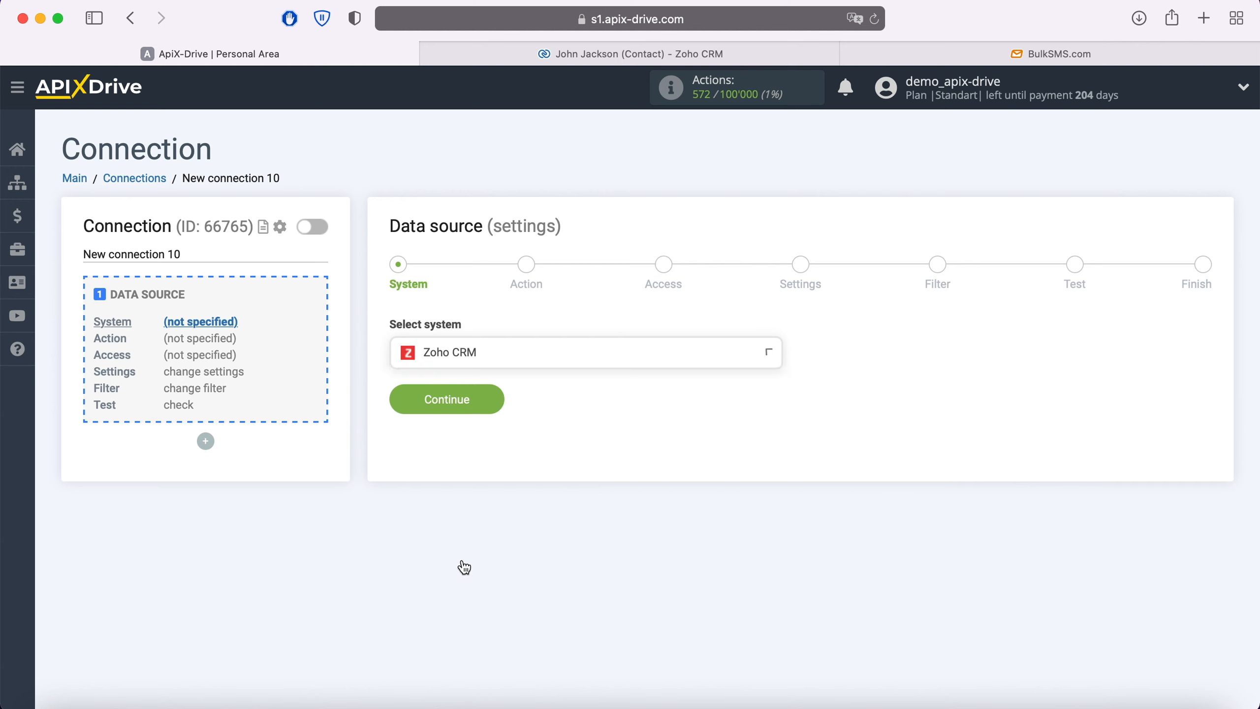
left_click(491, 402)
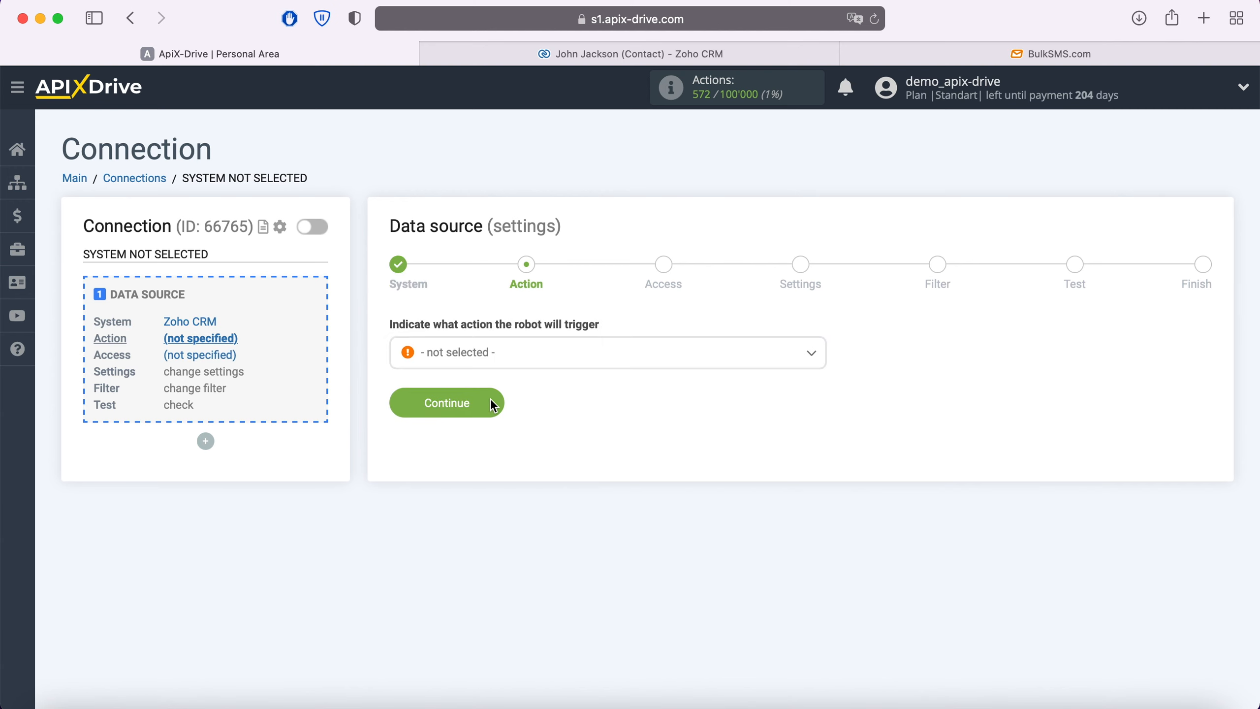
Set the Zoho CRM source action to Get Contacts (new) and continue.
left_click(520, 354)
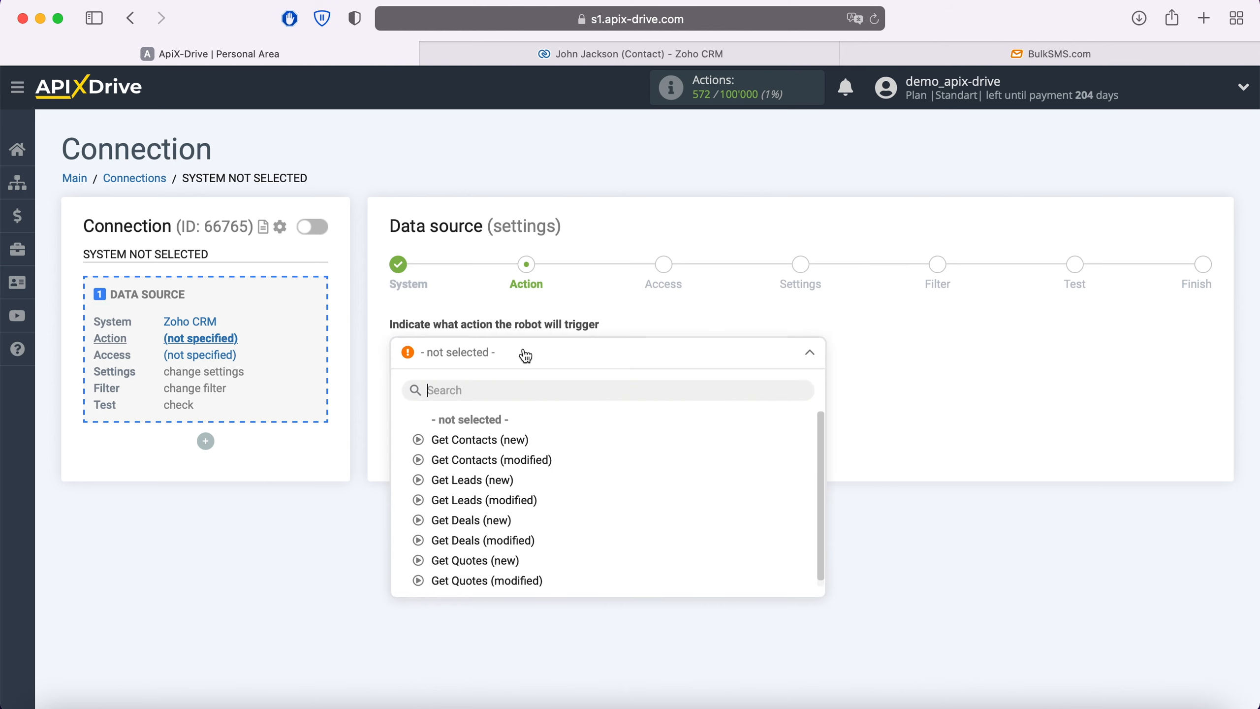
left_click(506, 441)
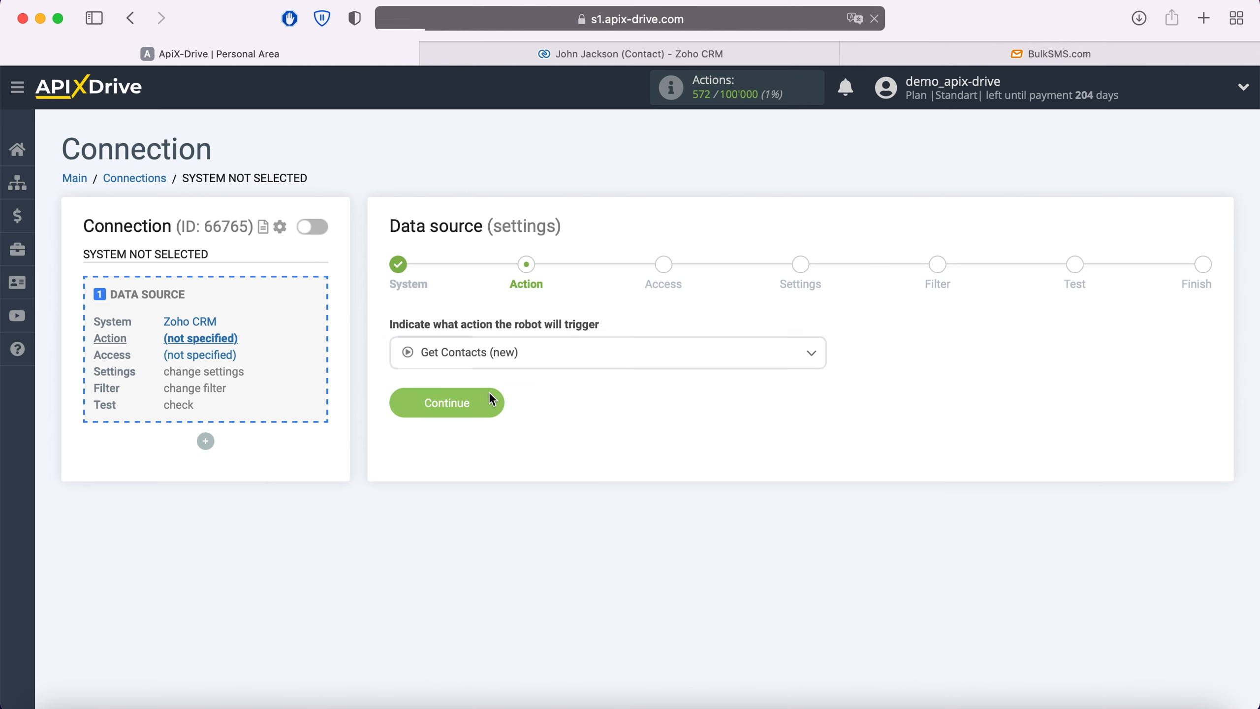
left_click(491, 403)
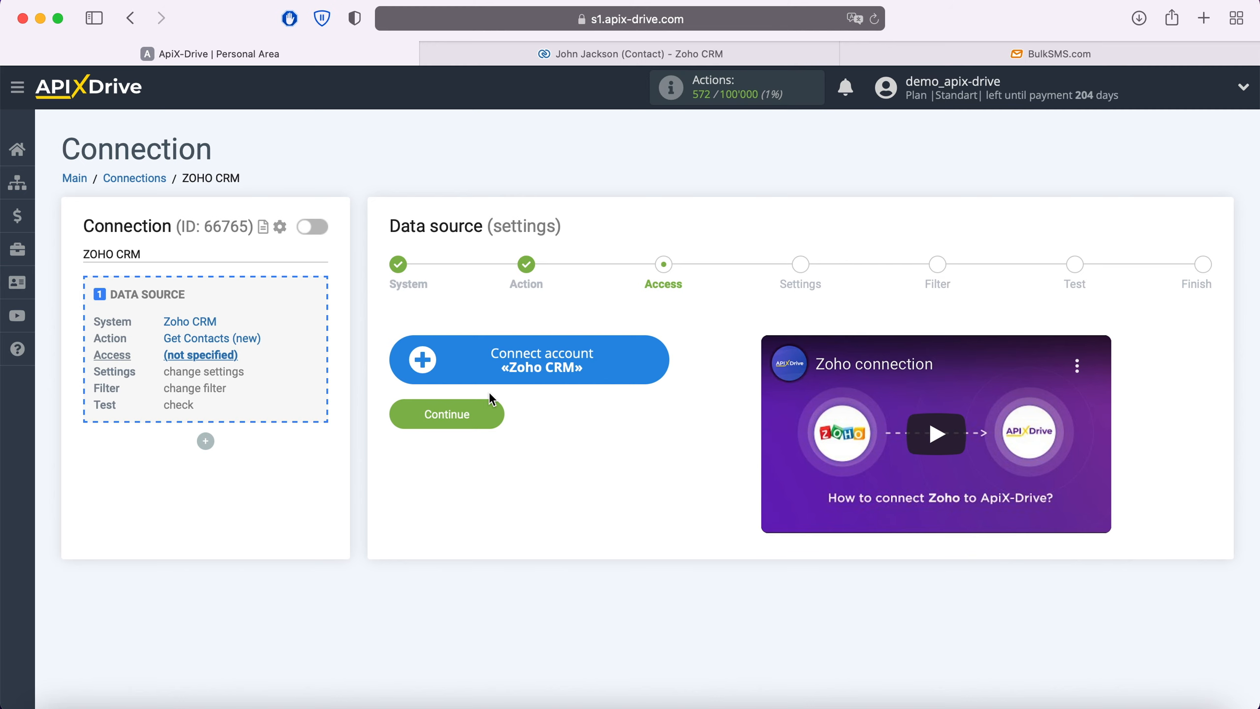
Connect a Zoho CRM account by signing in with its e-mail and password, then accepting ApiX Drive's access request.
left_click(651, 361)
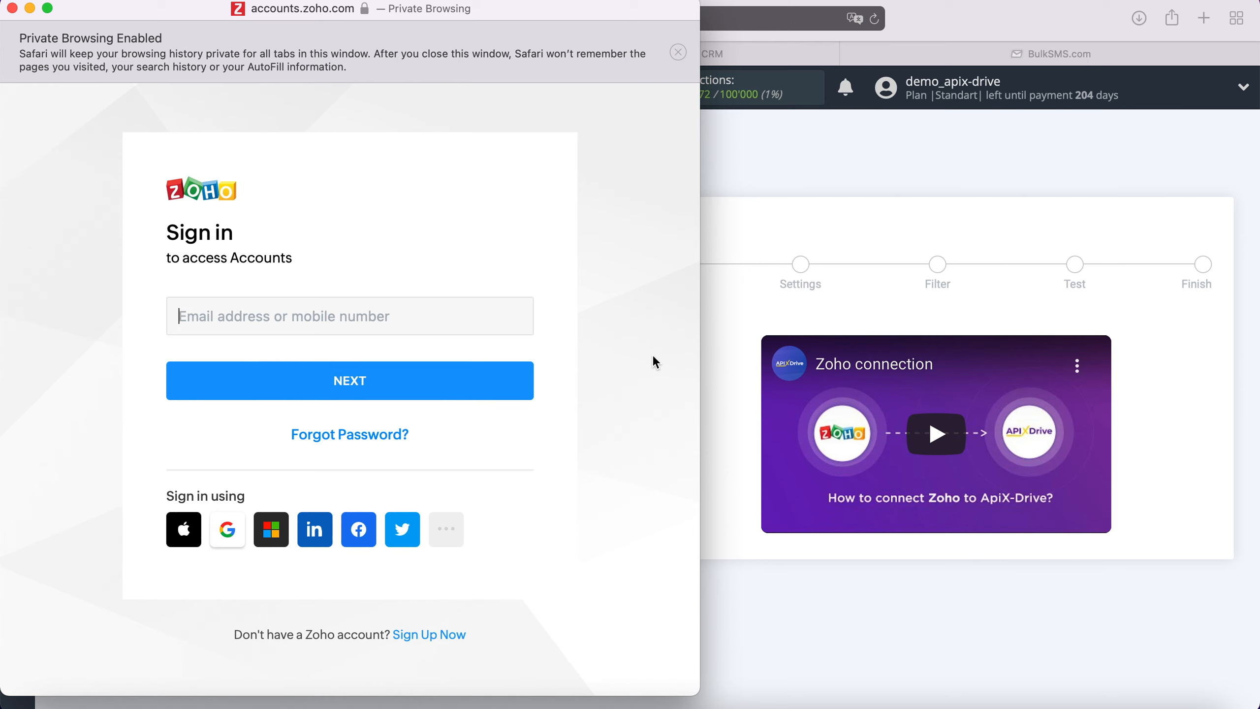
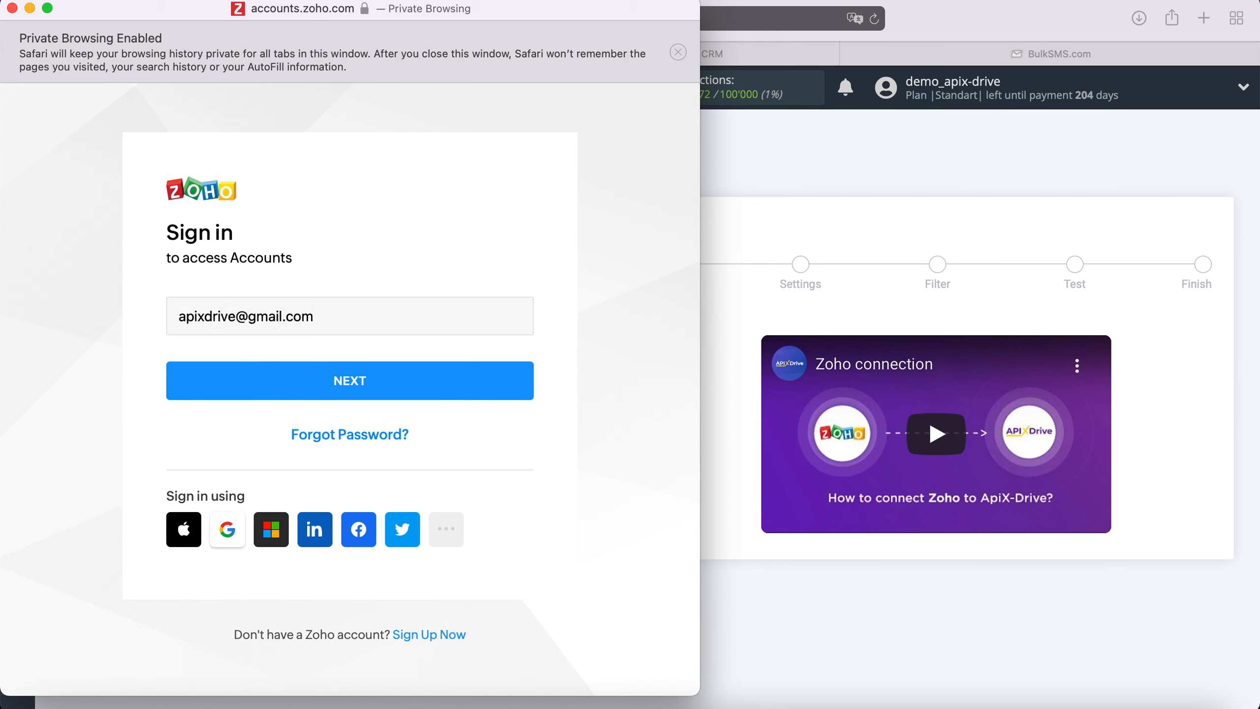
left_click(522, 388)
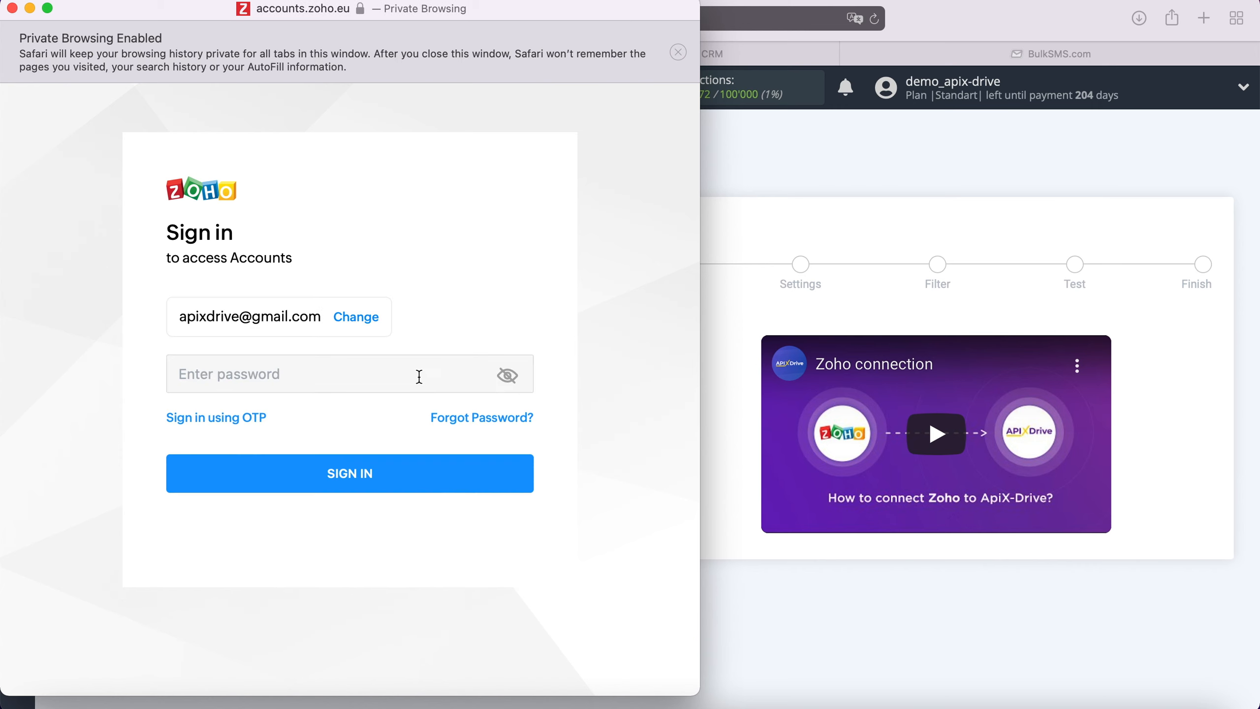
type("••••••••••••")
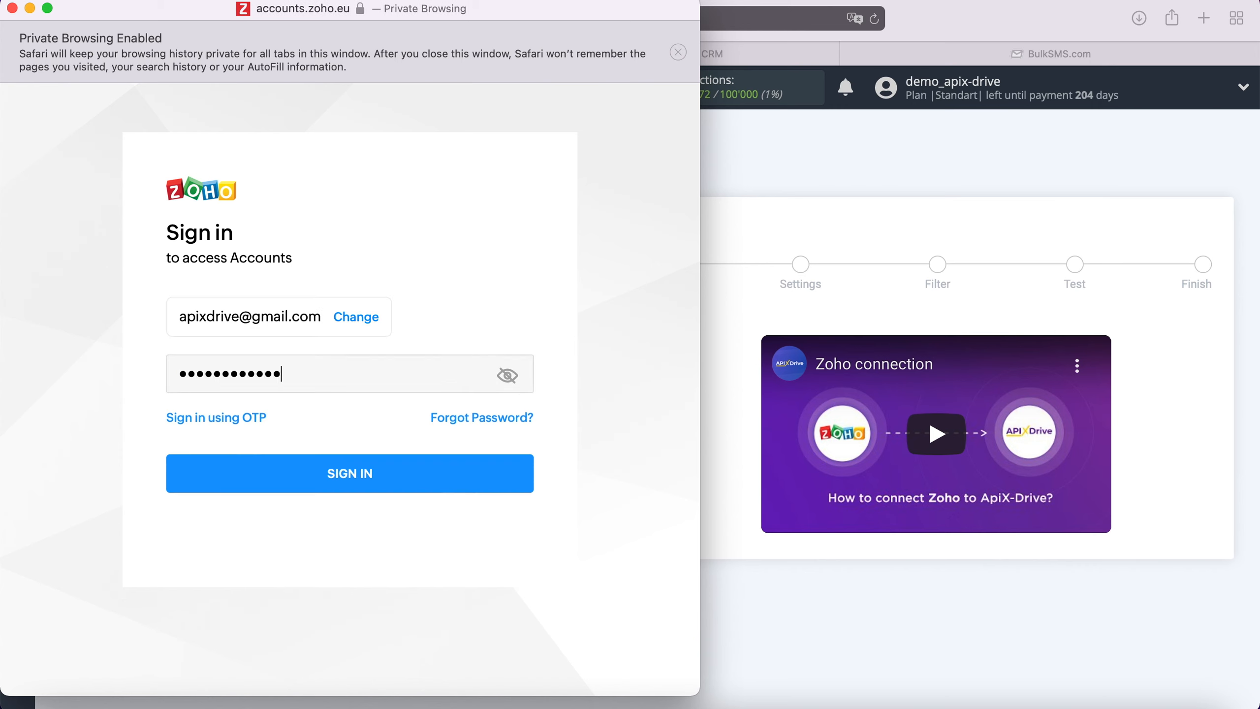
left_click(401, 474)
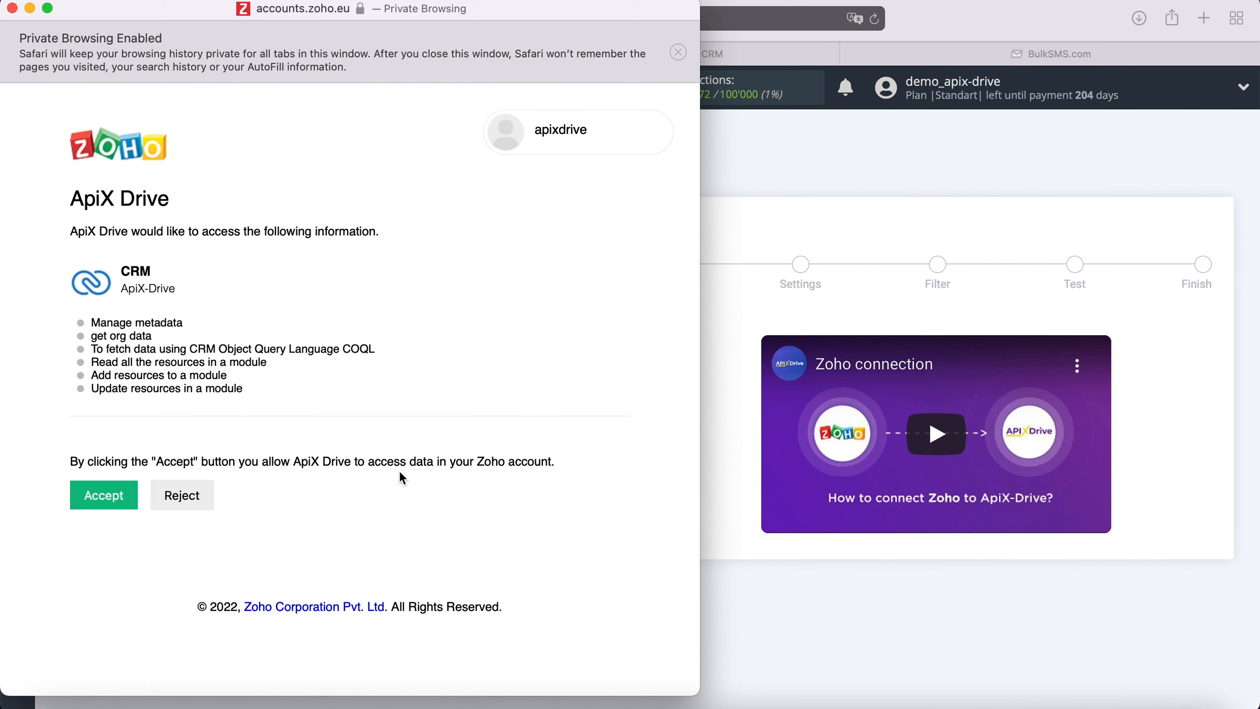
left_click(120, 504)
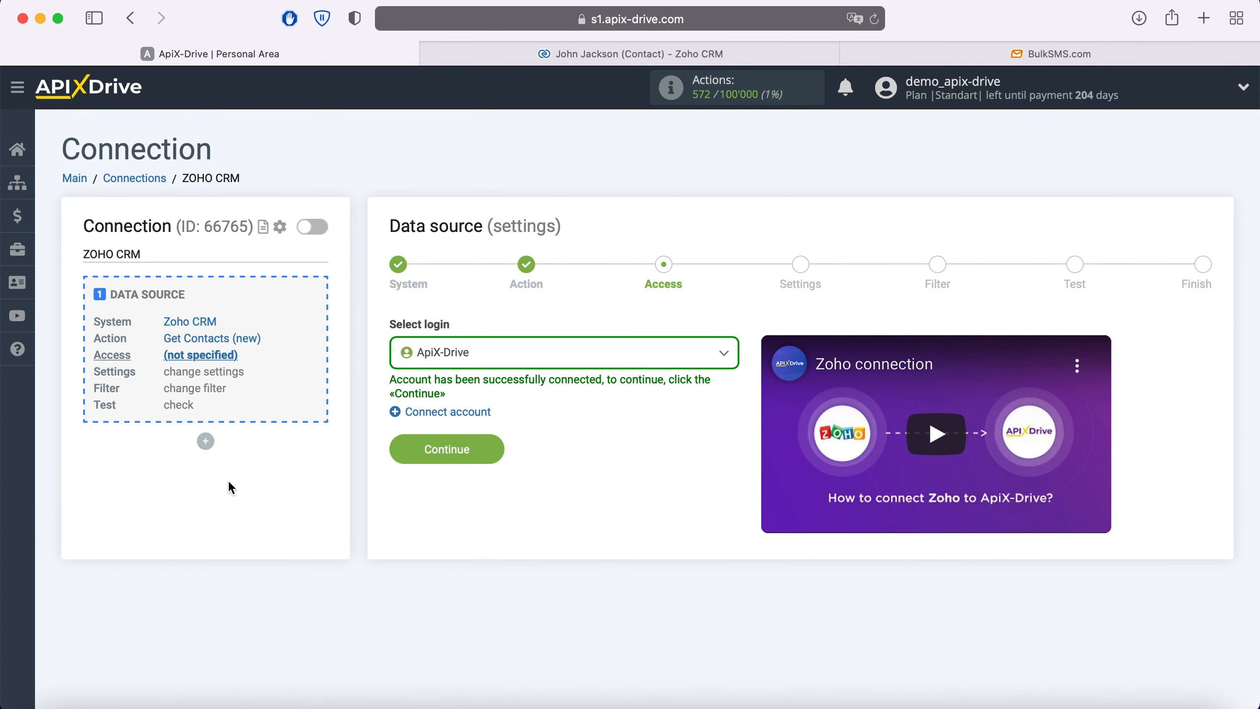
Choose the ApiX-Drive login, then pass Settings and Filter with no conditions to load test contacts.
left_click(502, 352)
left_click(466, 463)
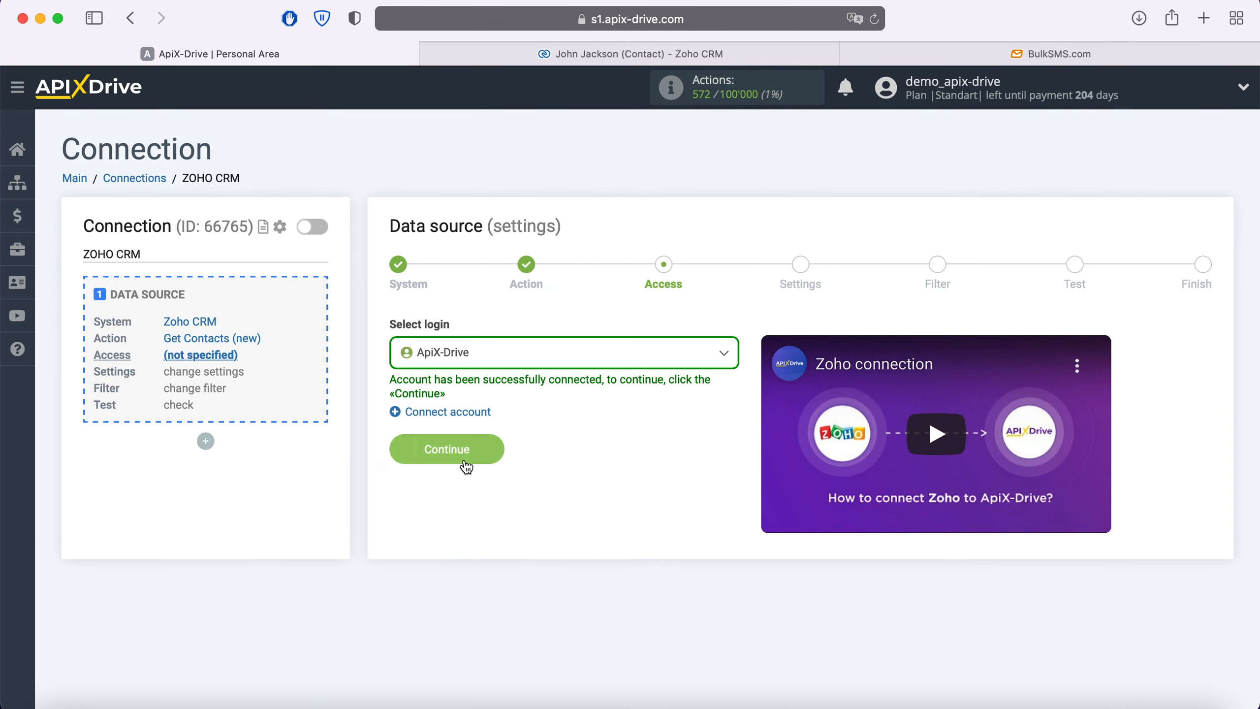
left_click(497, 451)
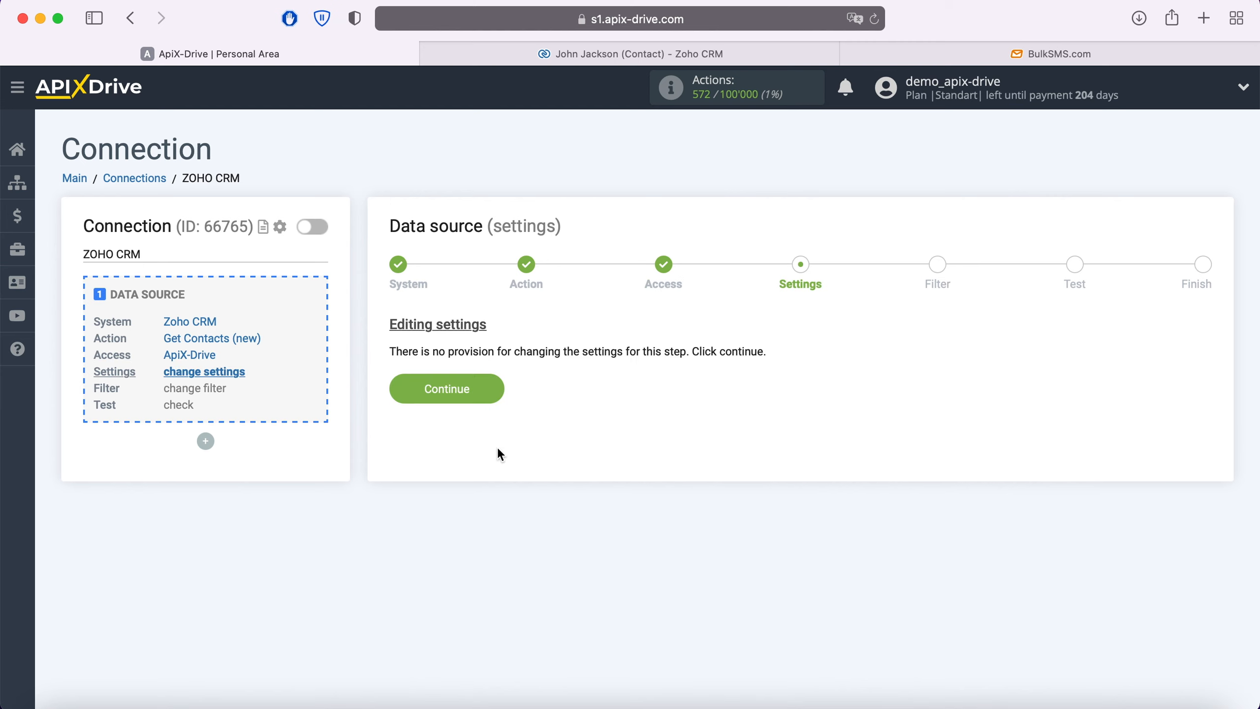
left_click(496, 390)
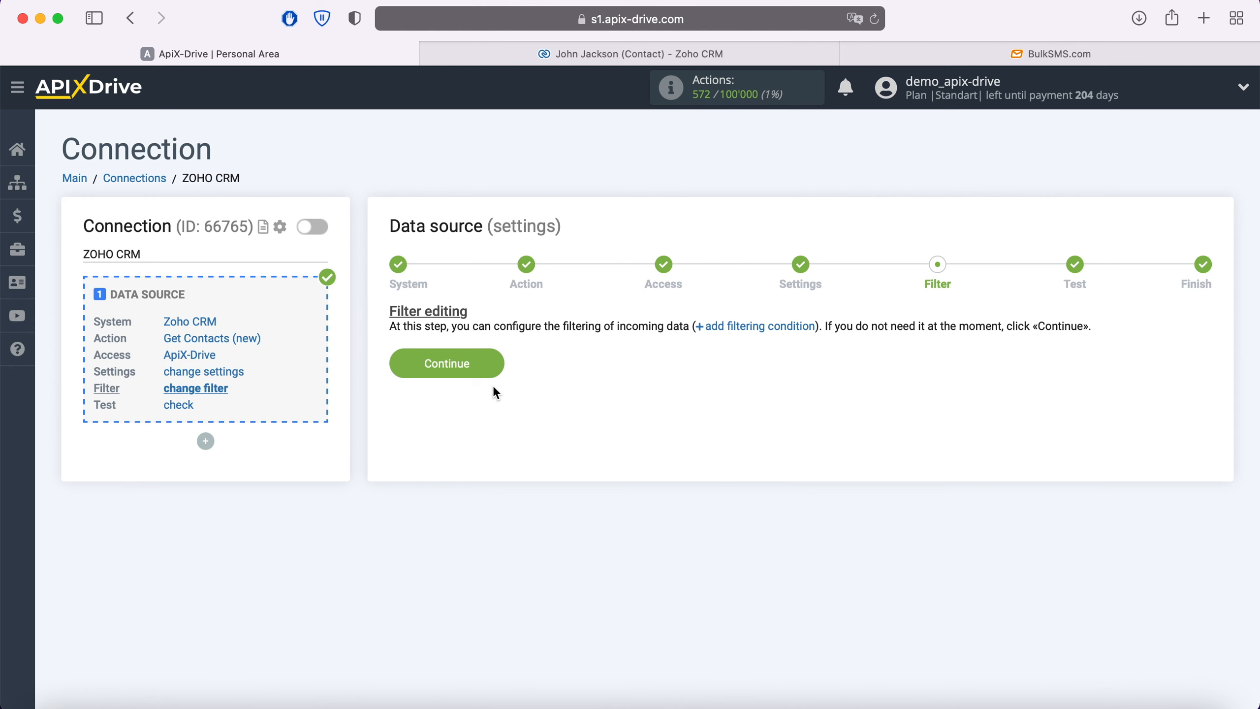
left_click(496, 366)
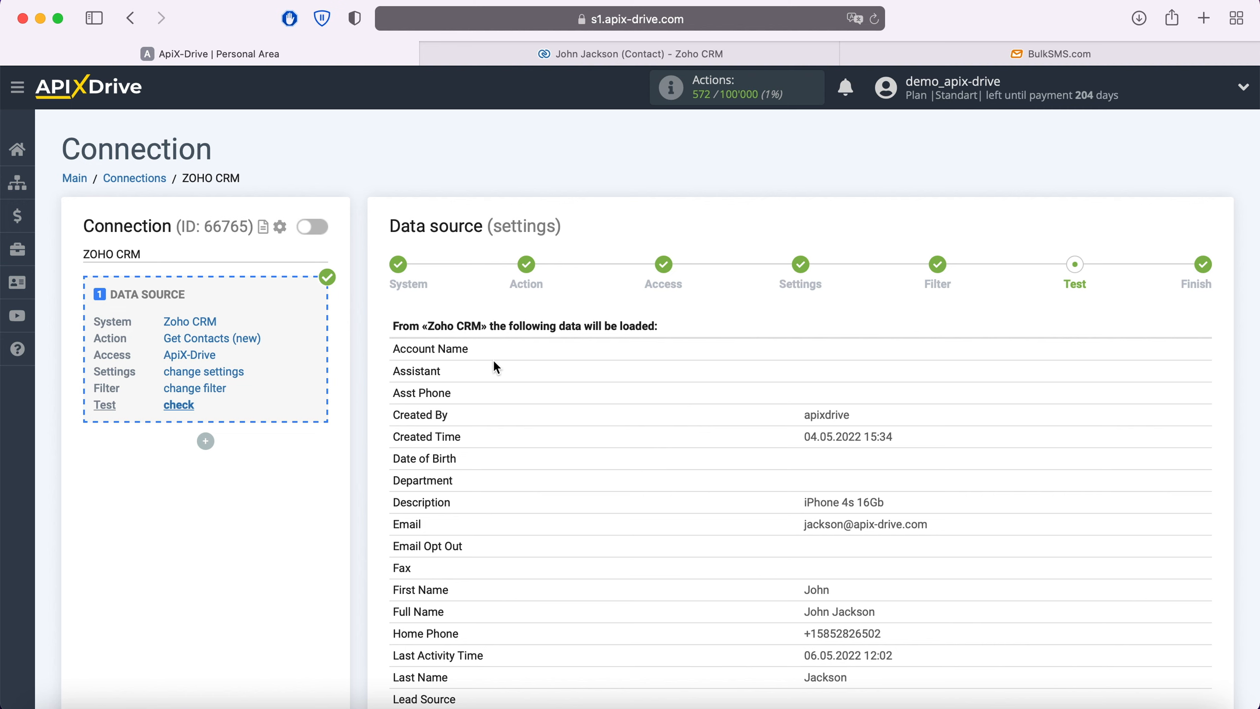
Review the Zoho CRM test contacts, finish the source setup, and add a data destination block.
scroll(496, 367, "down", 10)
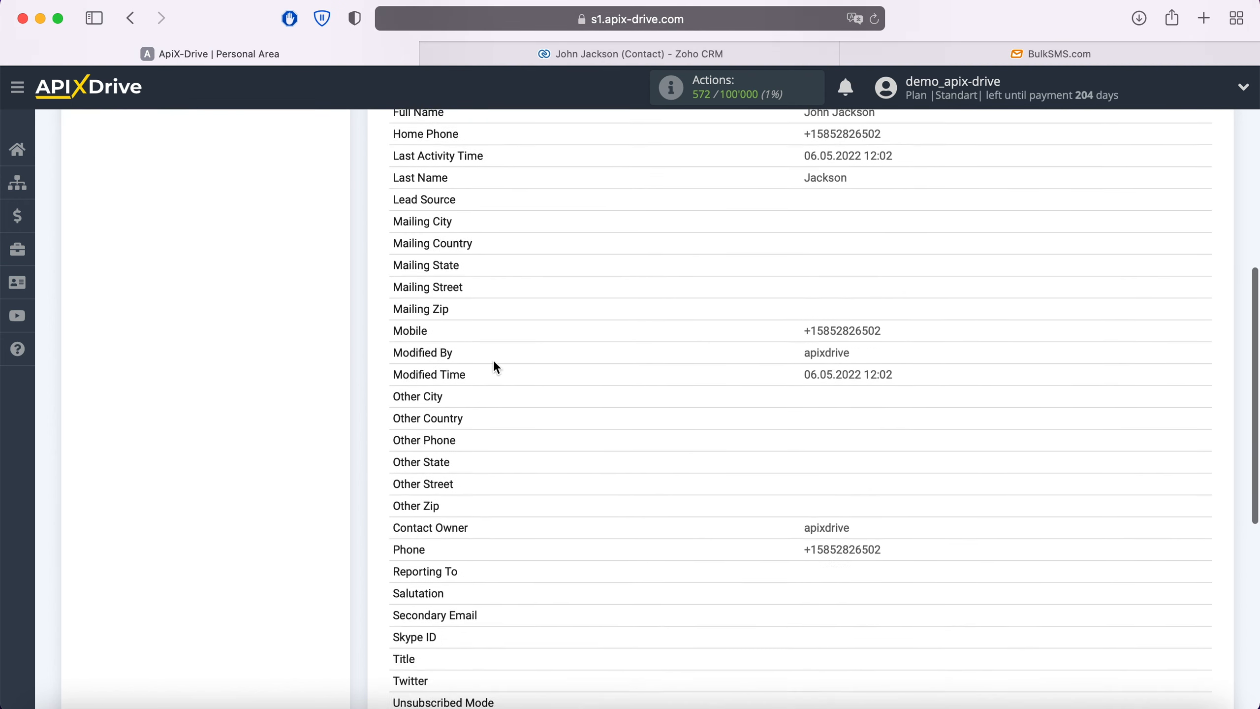
scroll(495, 362, "down", 4)
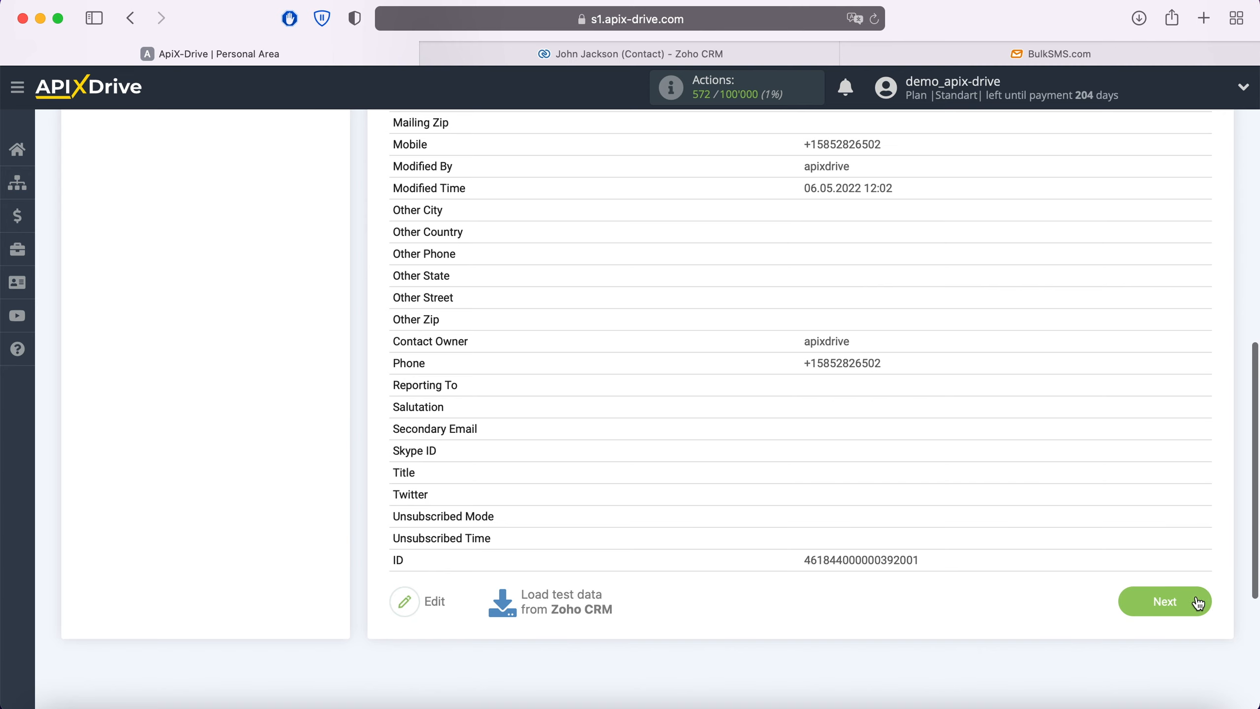
left_click(1203, 599)
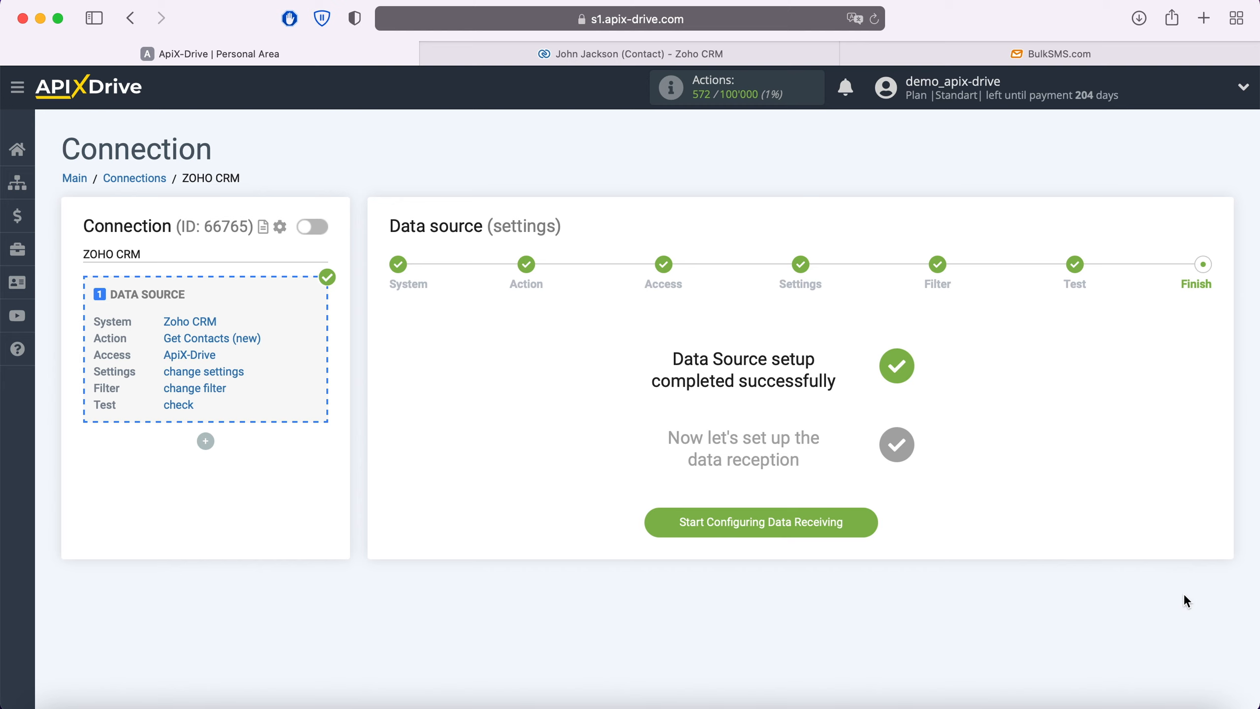
left_click(870, 519)
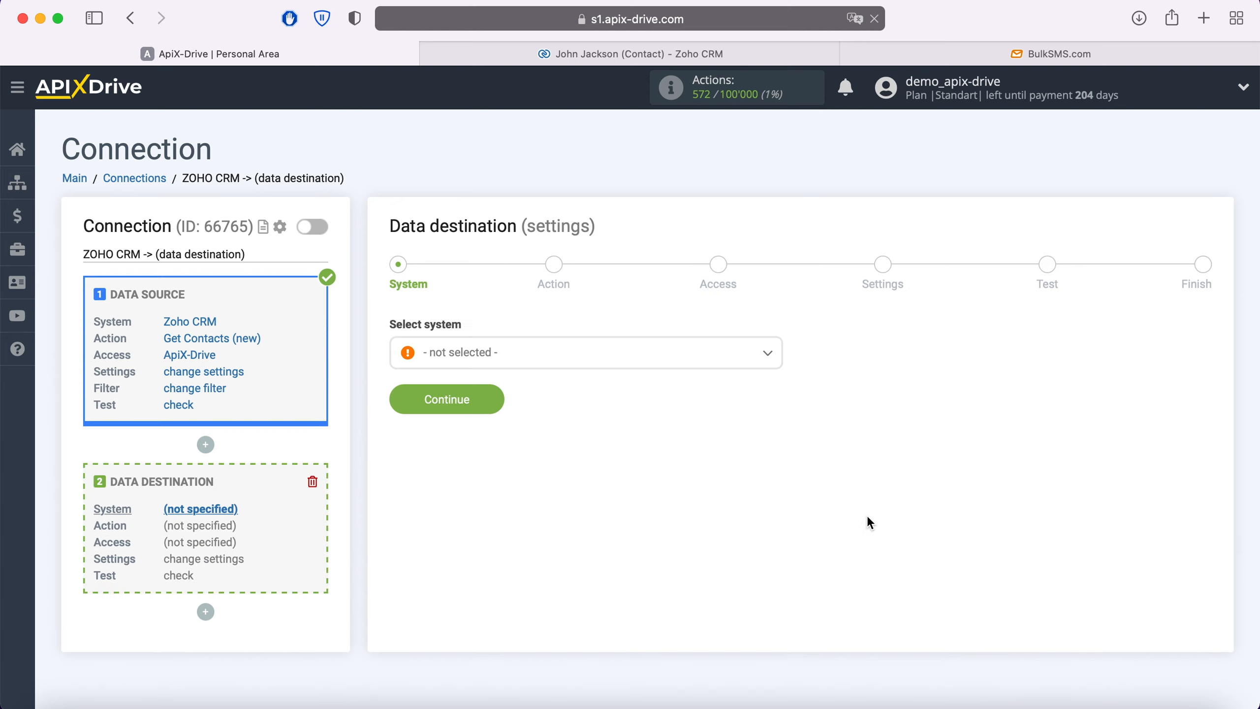
Select BulkSMS as the destination system and continue to the action step.
left_click(625, 362)
scroll(612, 474, "down", 6)
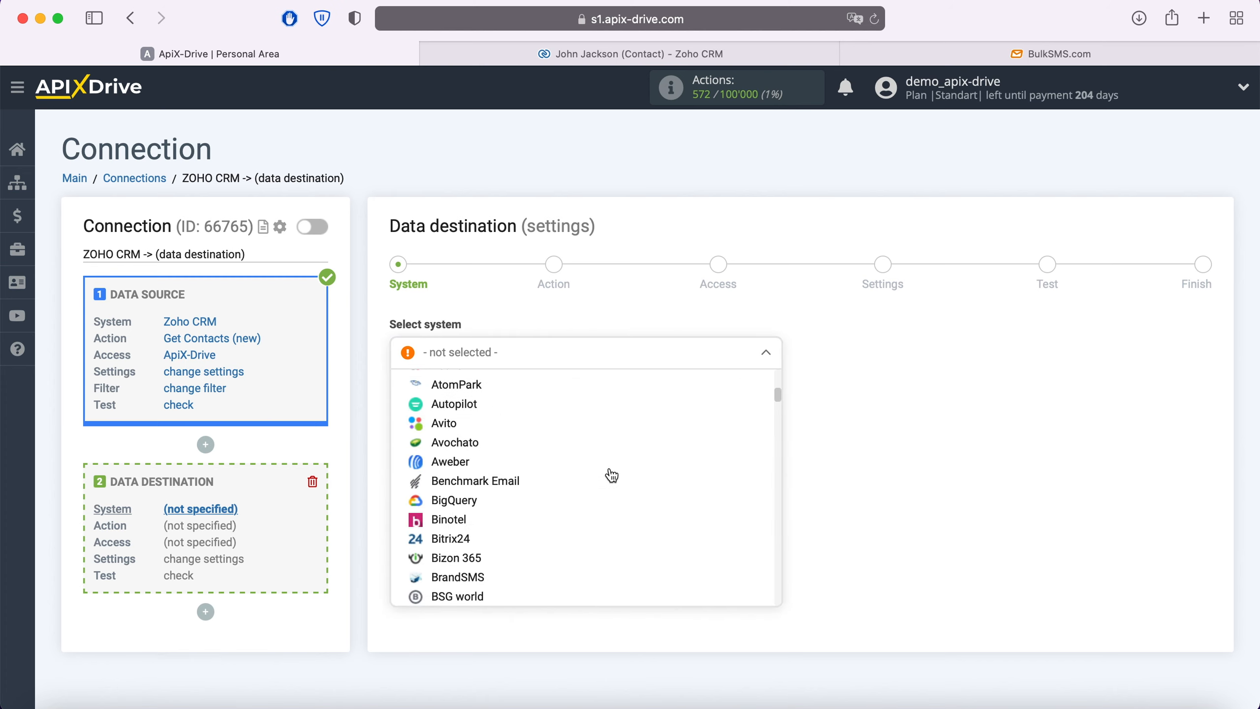
scroll(612, 474, "down", 2)
left_click(464, 538)
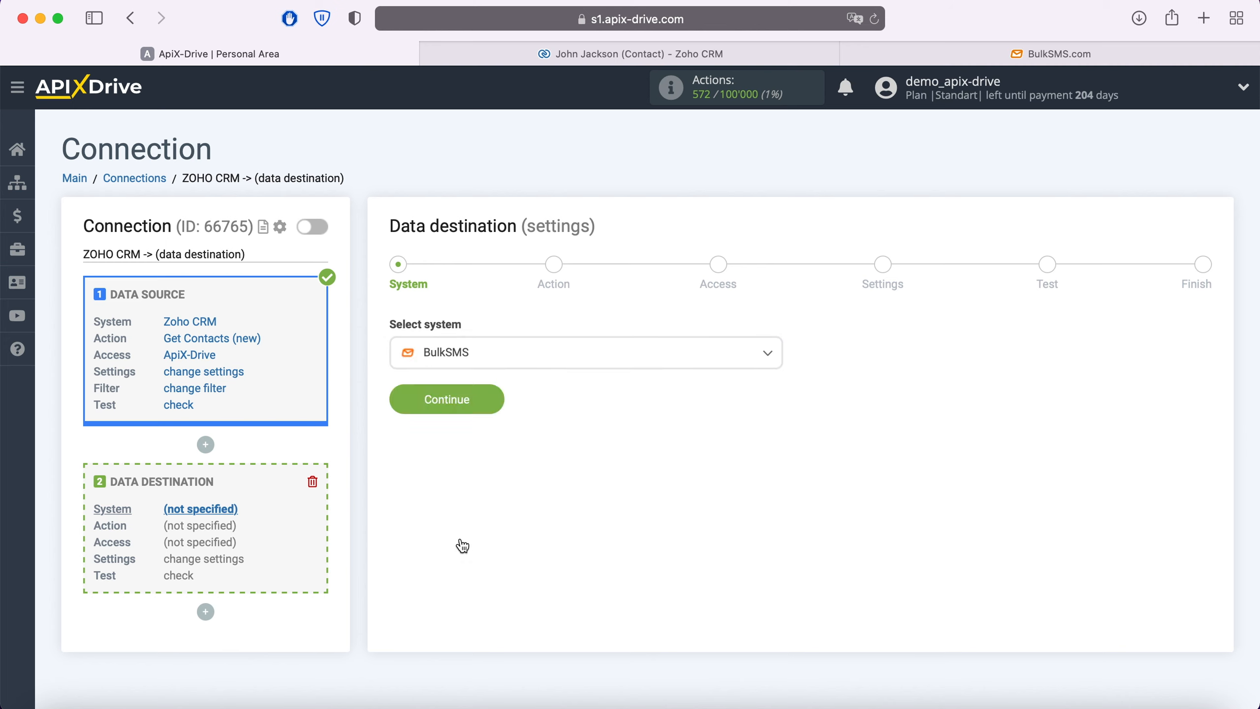
left_click(490, 392)
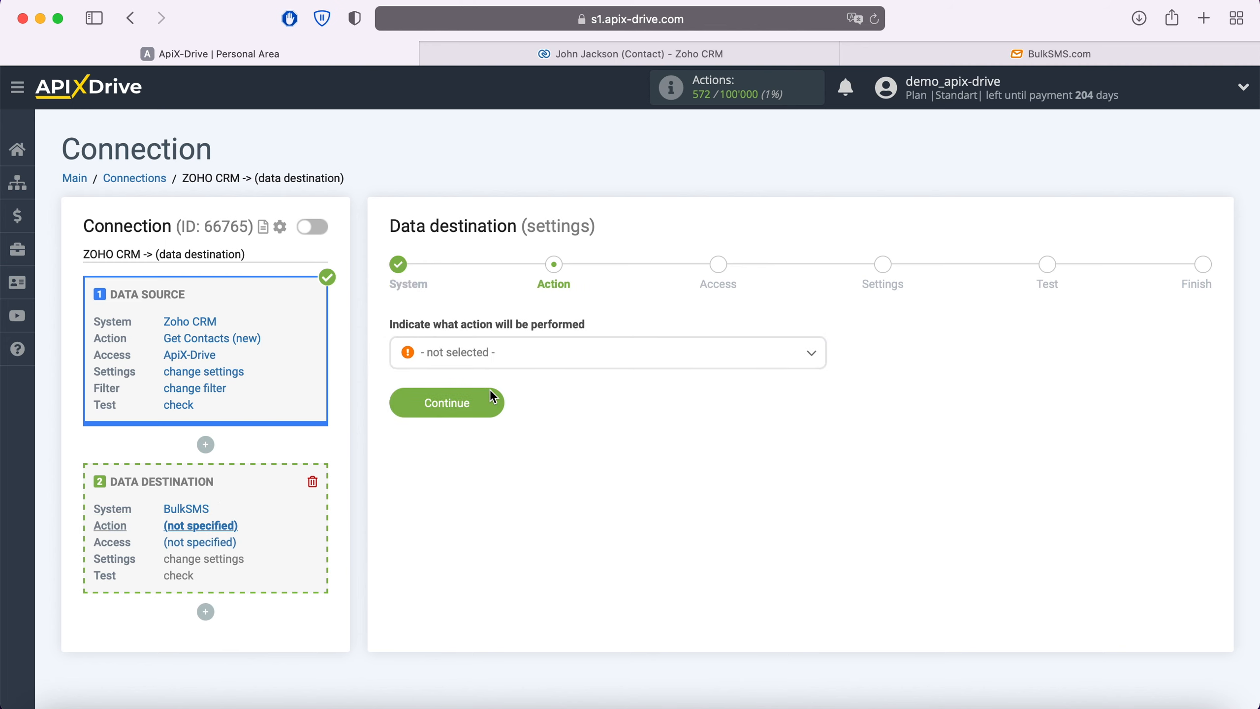
Set the BulkSMS destination action to Send SMS.
left_click(511, 363)
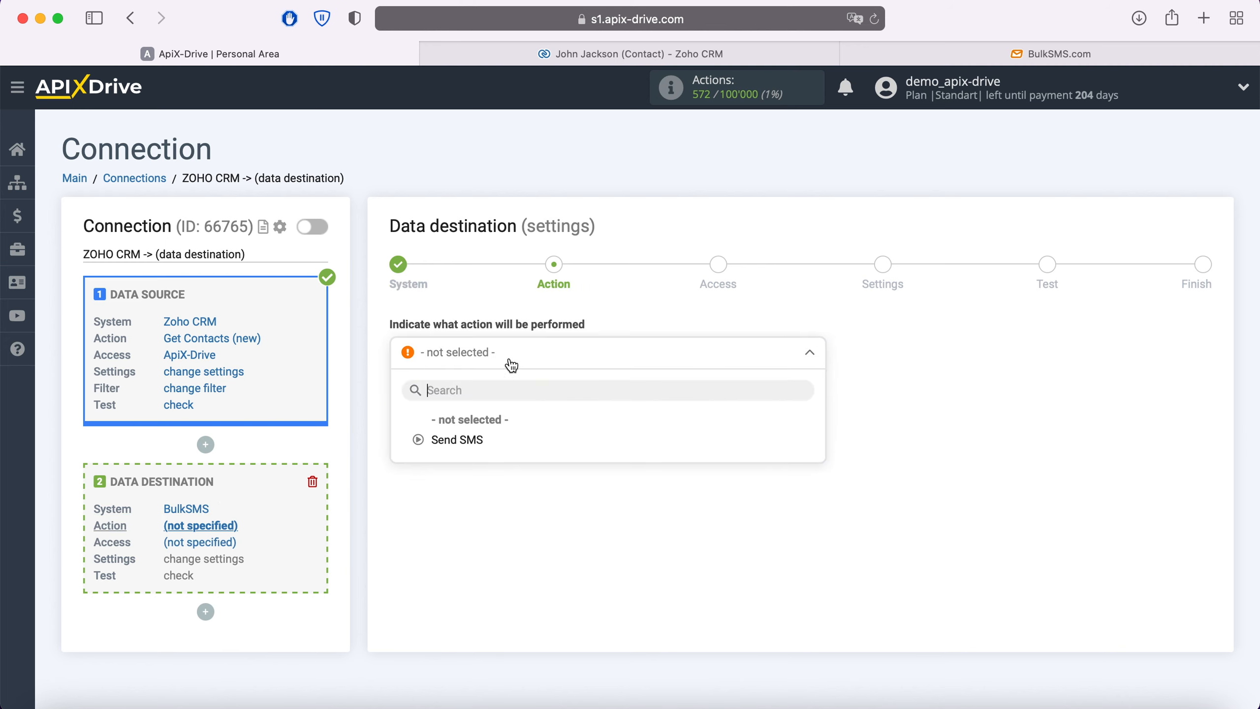
left_click(477, 441)
left_click(496, 404)
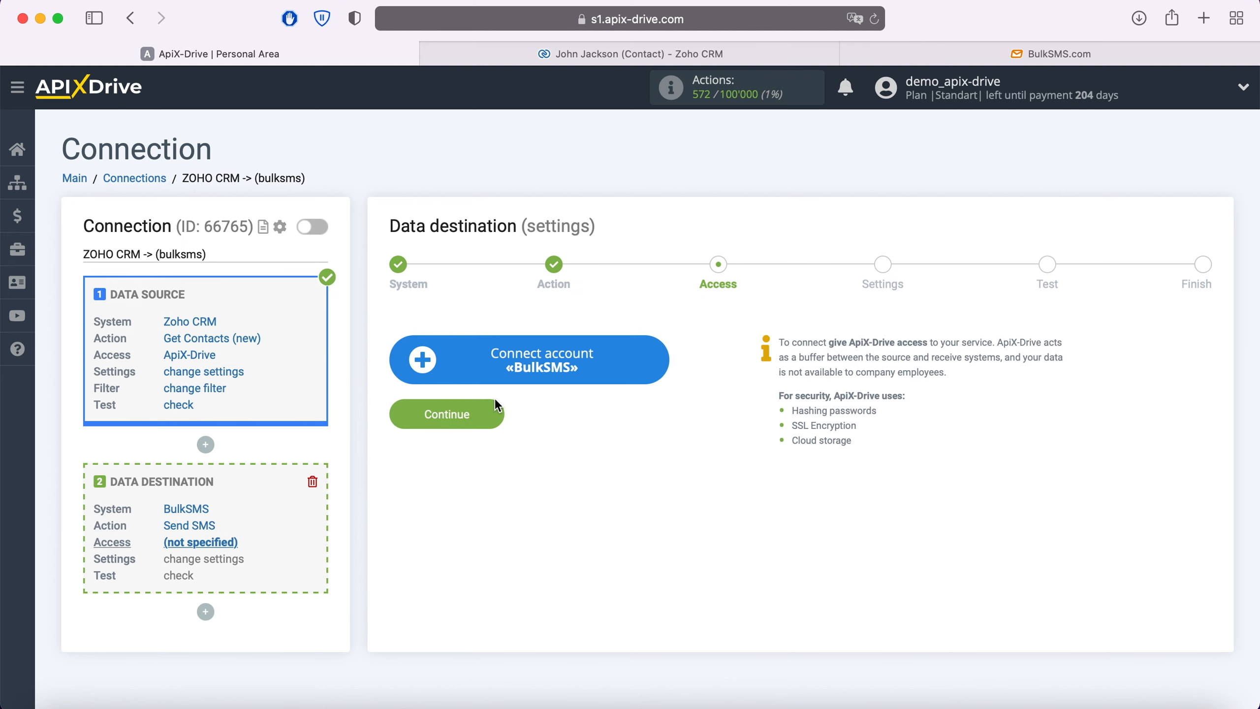
Connect a BulkSMS account with its login and password, then select it as the login.
left_click(657, 366)
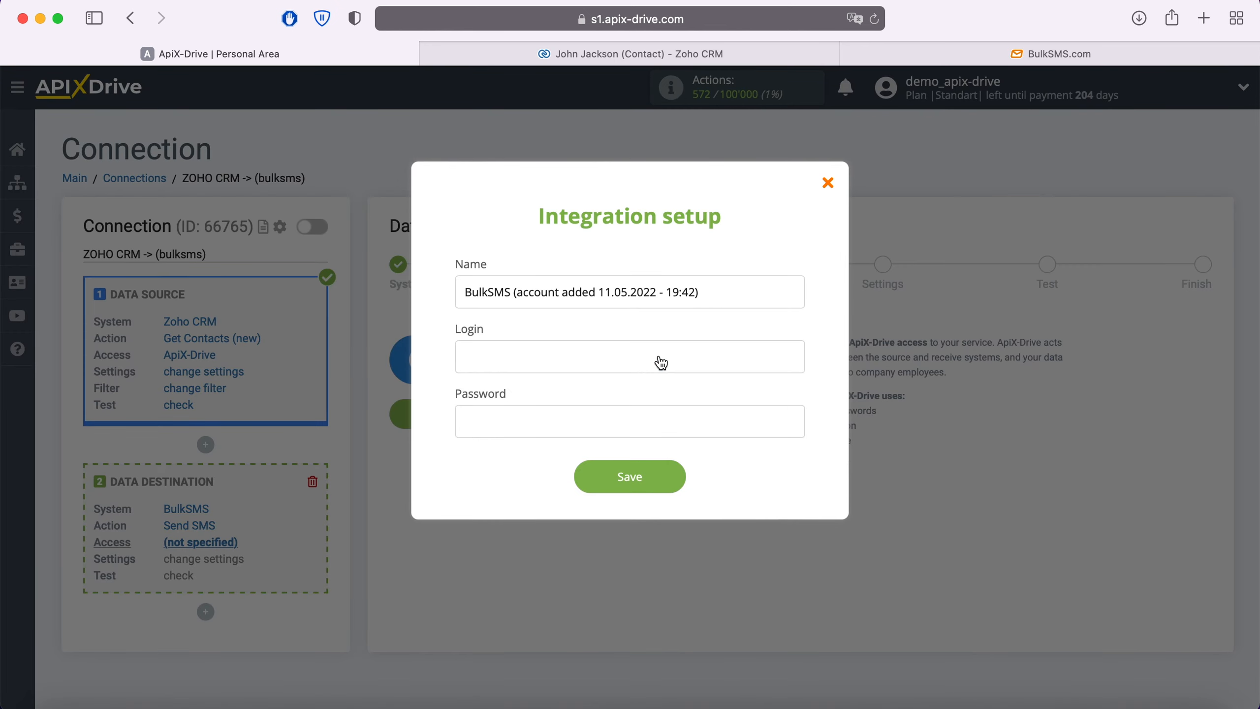
left_click(610, 353)
type("sendmyleads")
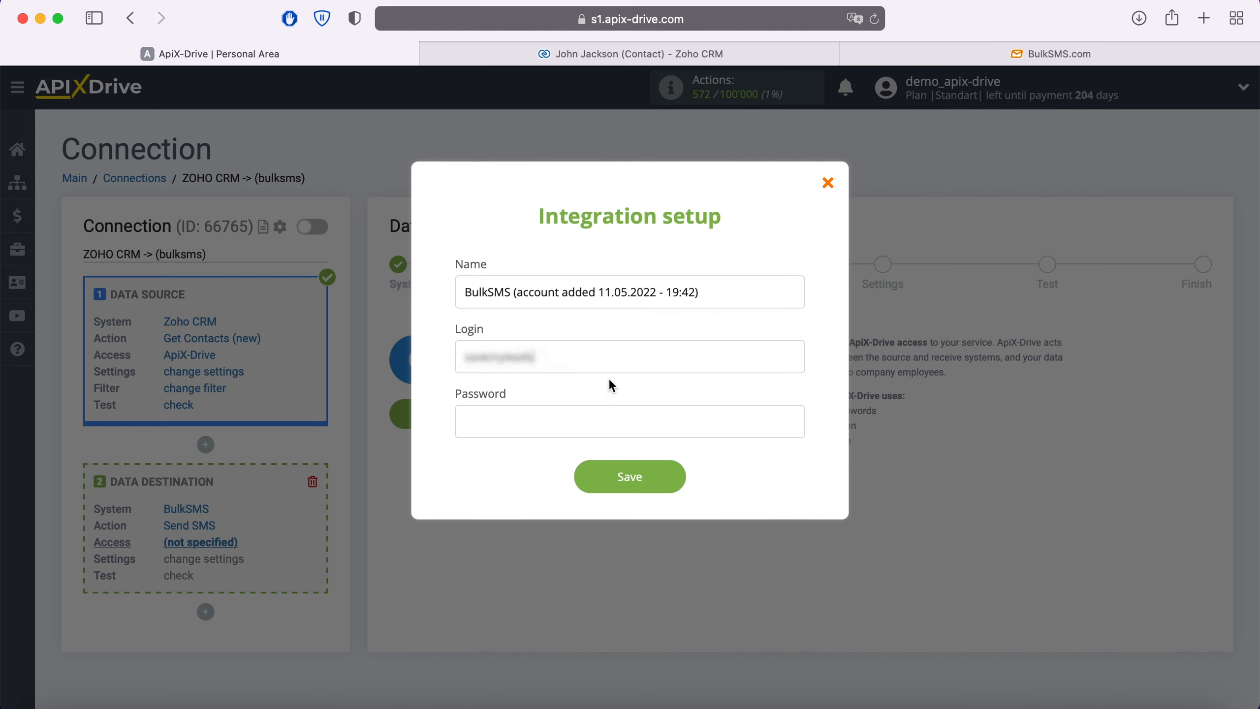
left_click(566, 423)
type("c•••••••••••")
left_click(681, 474)
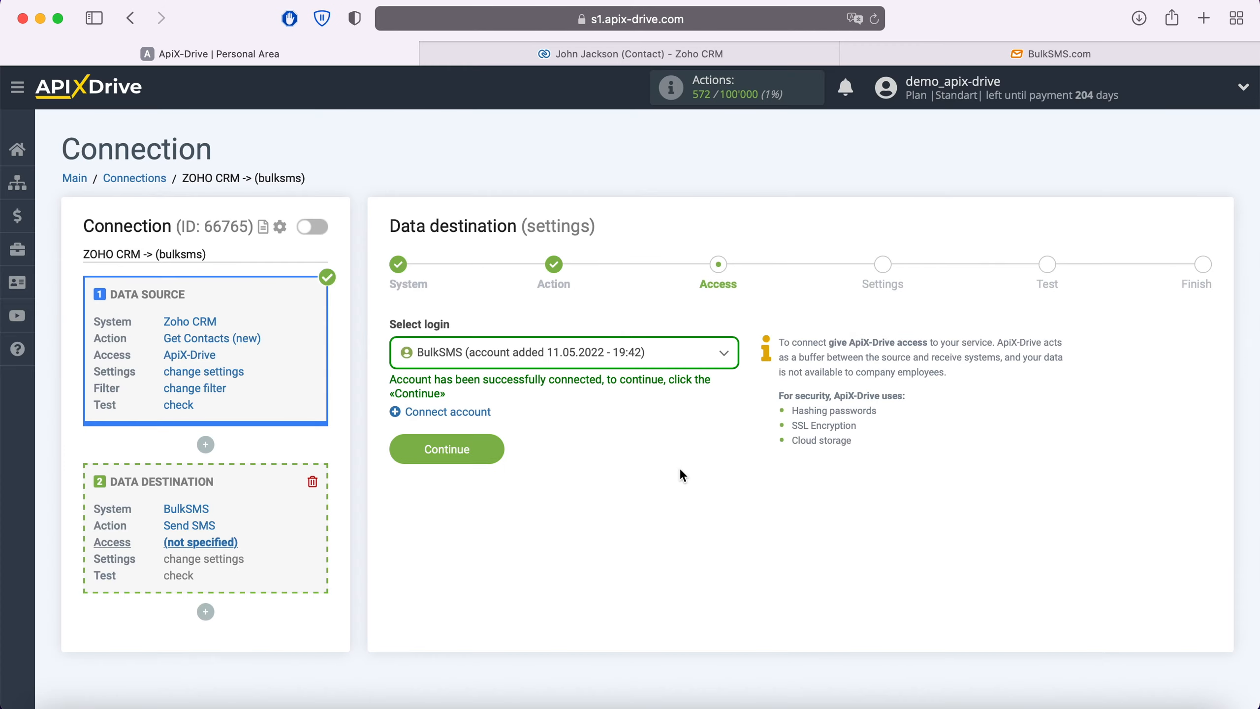
left_click(665, 360)
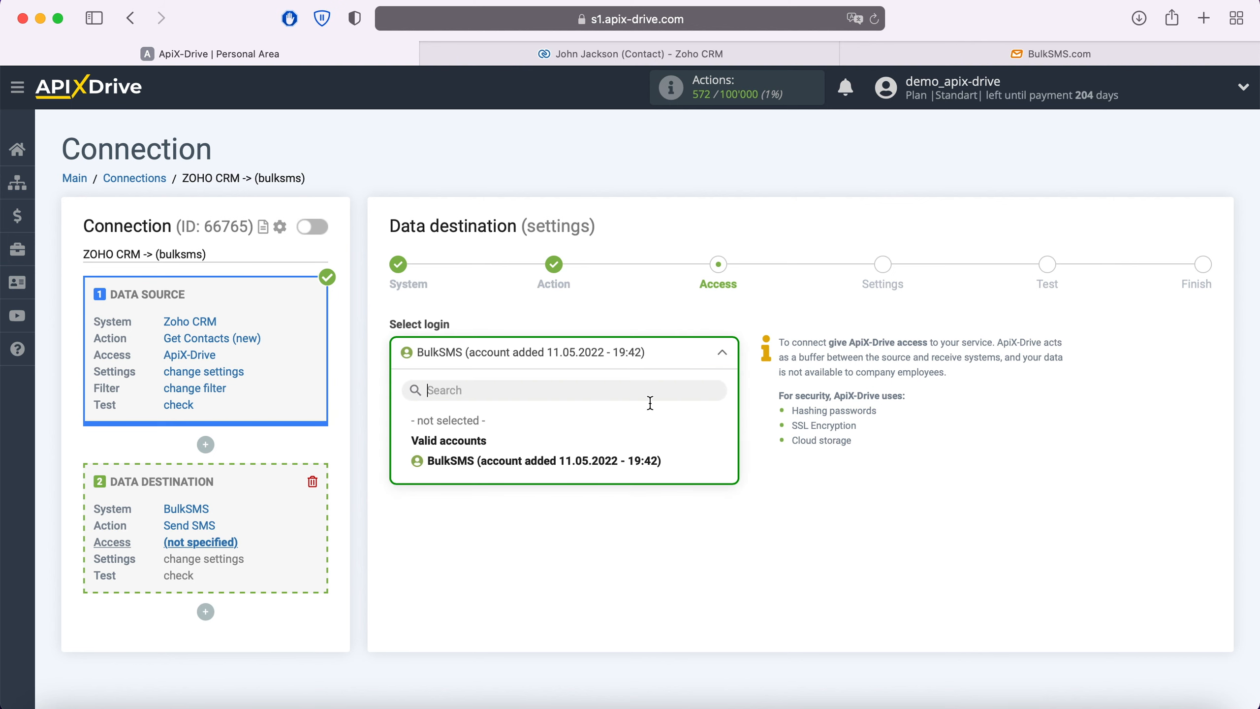
left_click(641, 464)
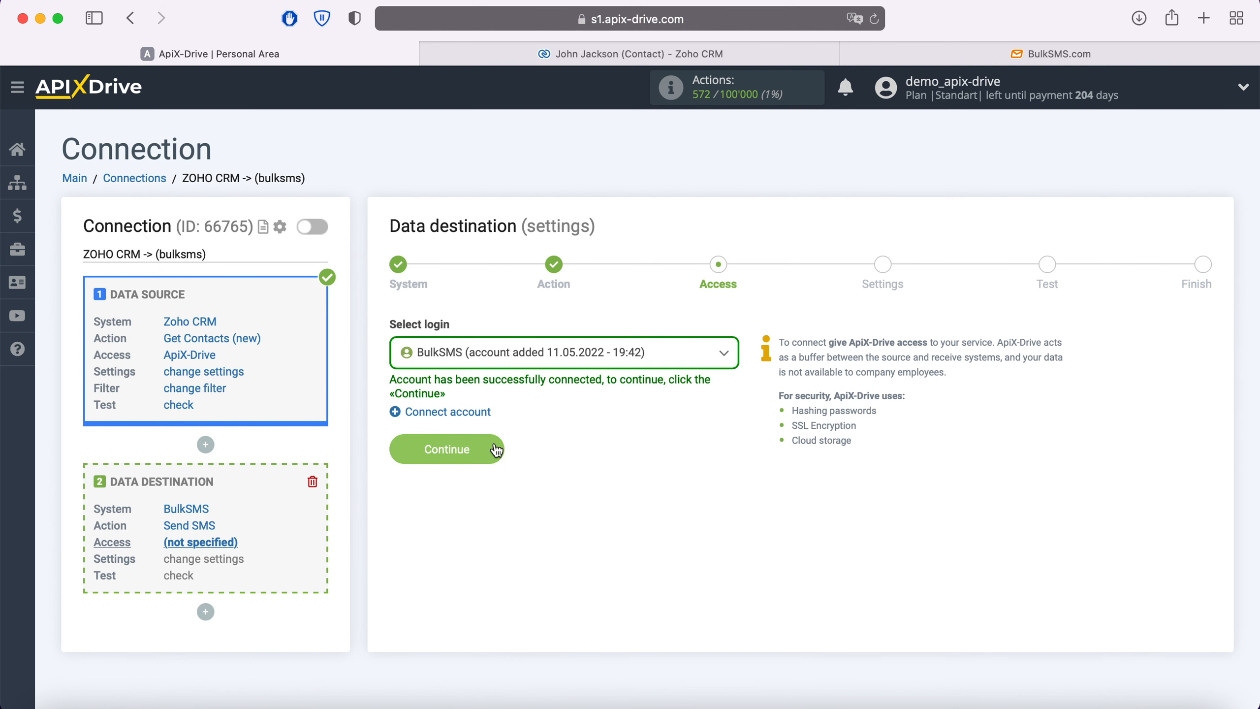
Confirm BulkSMS access and enter 'Howto' as the sender alpha name.
left_click(496, 449)
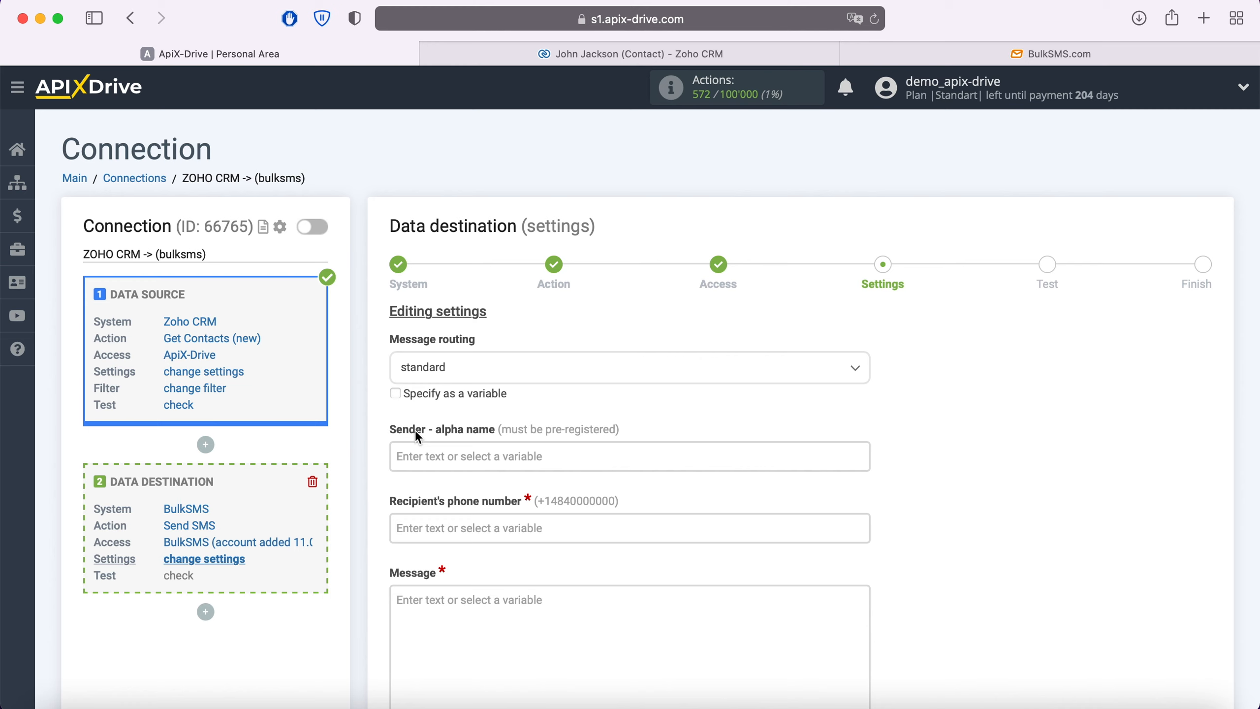
left_click(416, 456)
type("Howto")
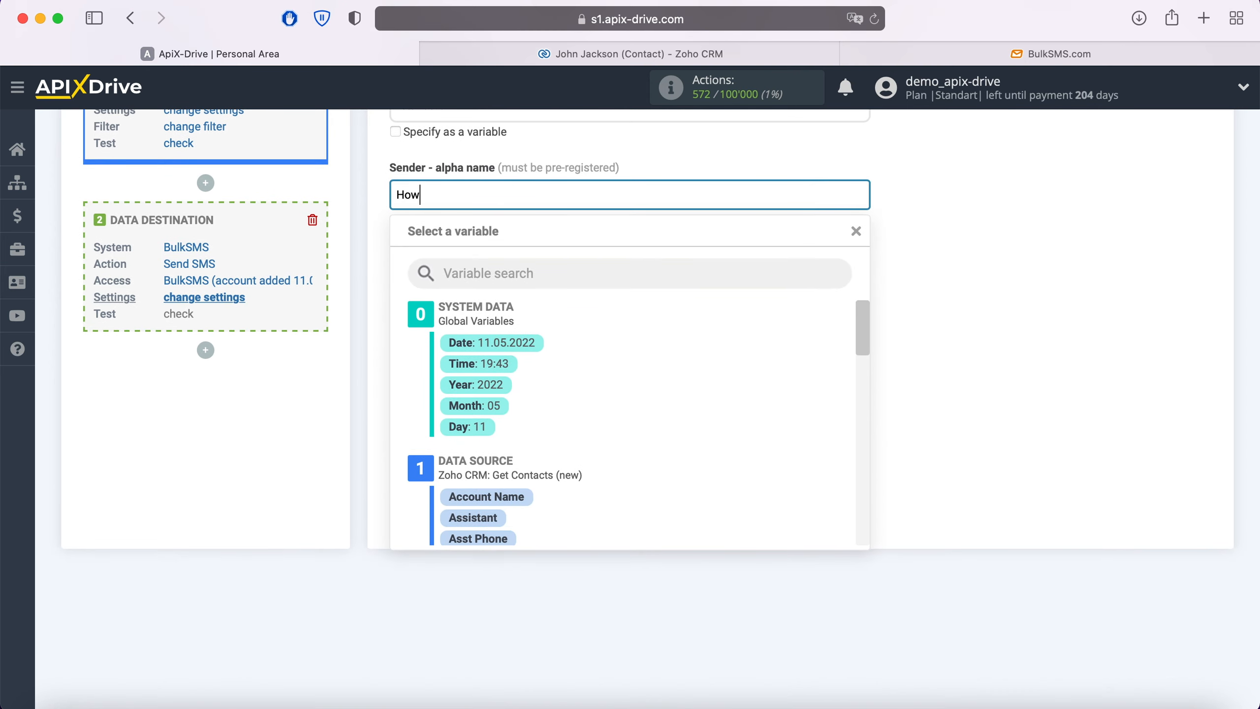
left_click(359, 452)
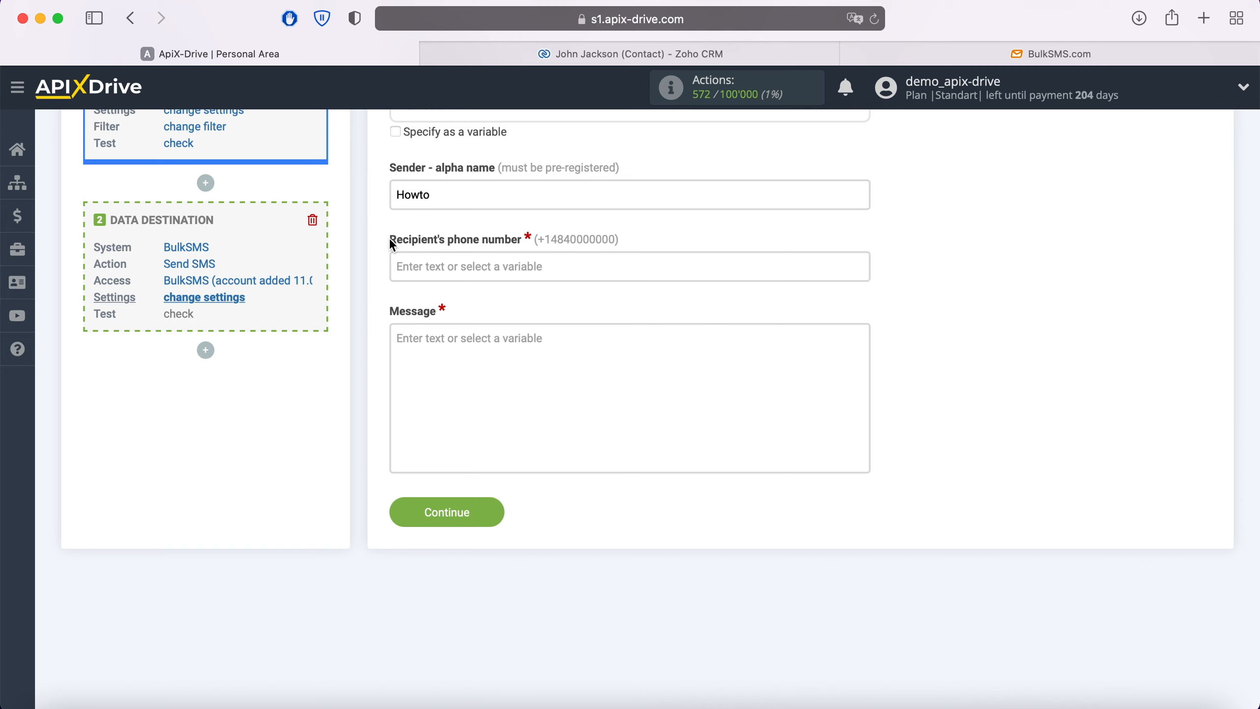
Map the recipient's phone number field to the Zoho CRM Home Phone variable.
left_click(420, 261)
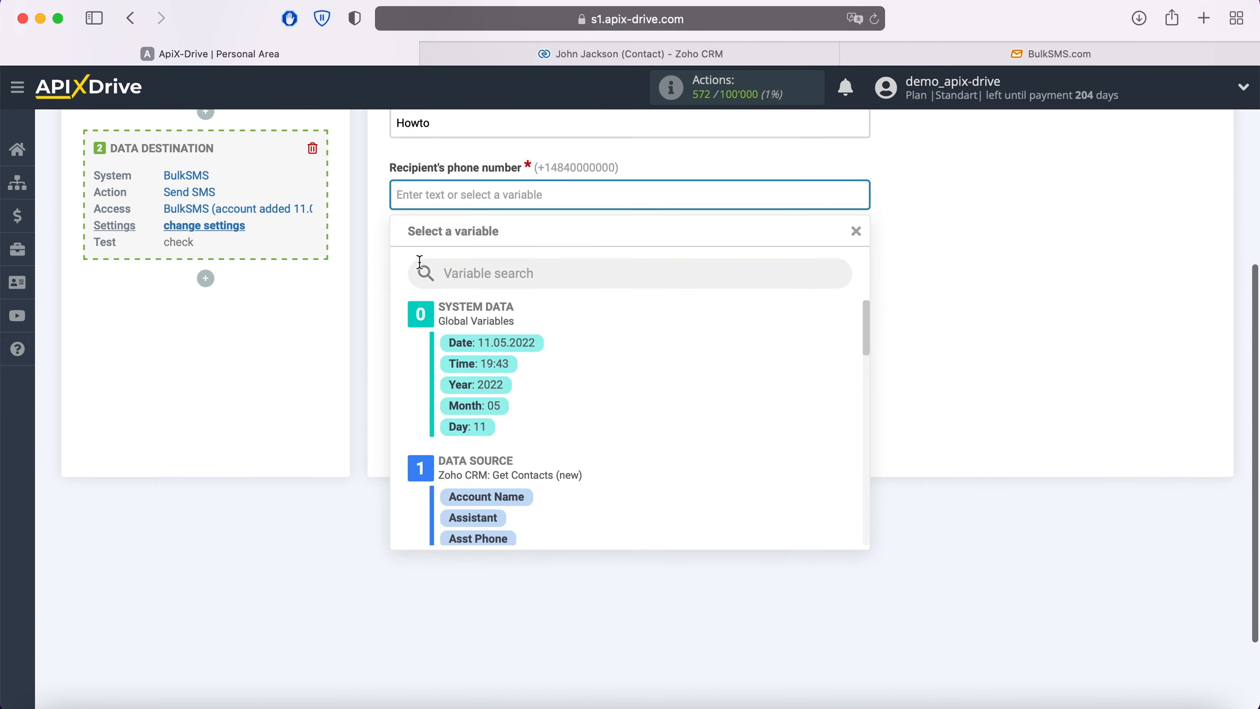
scroll(705, 366, "down", 1)
scroll(707, 373, "down", 5)
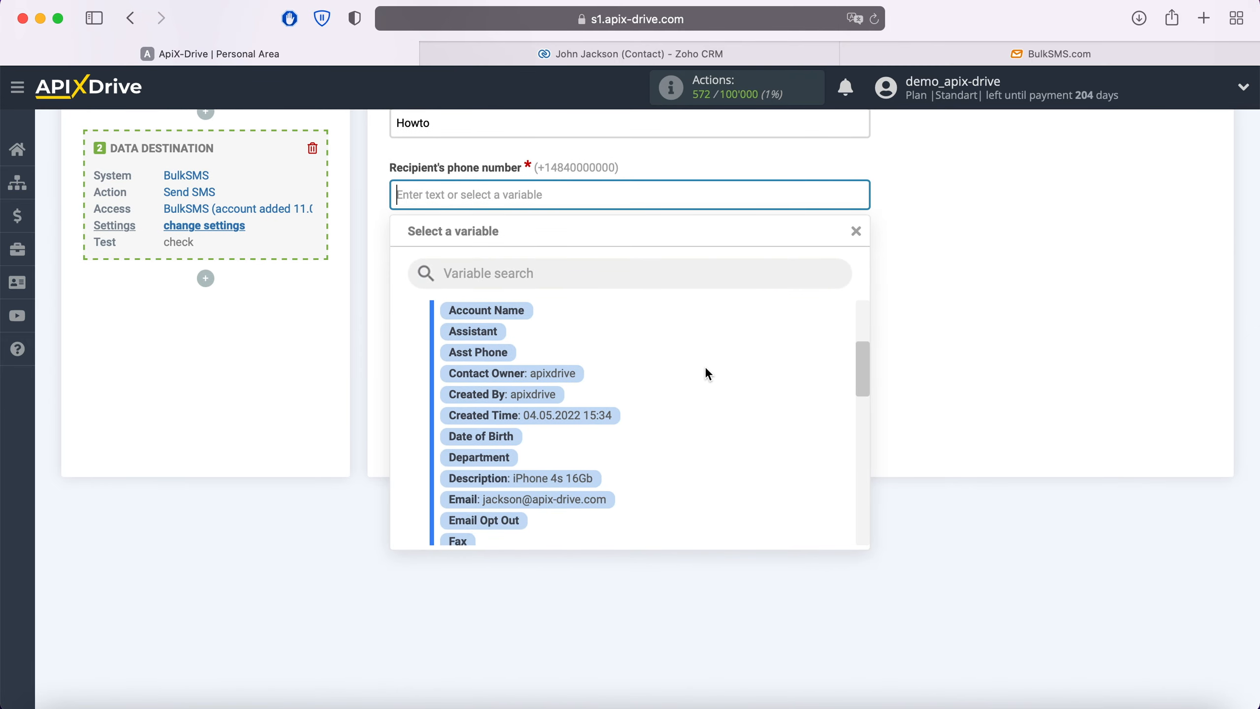
scroll(592, 446, "down", 3)
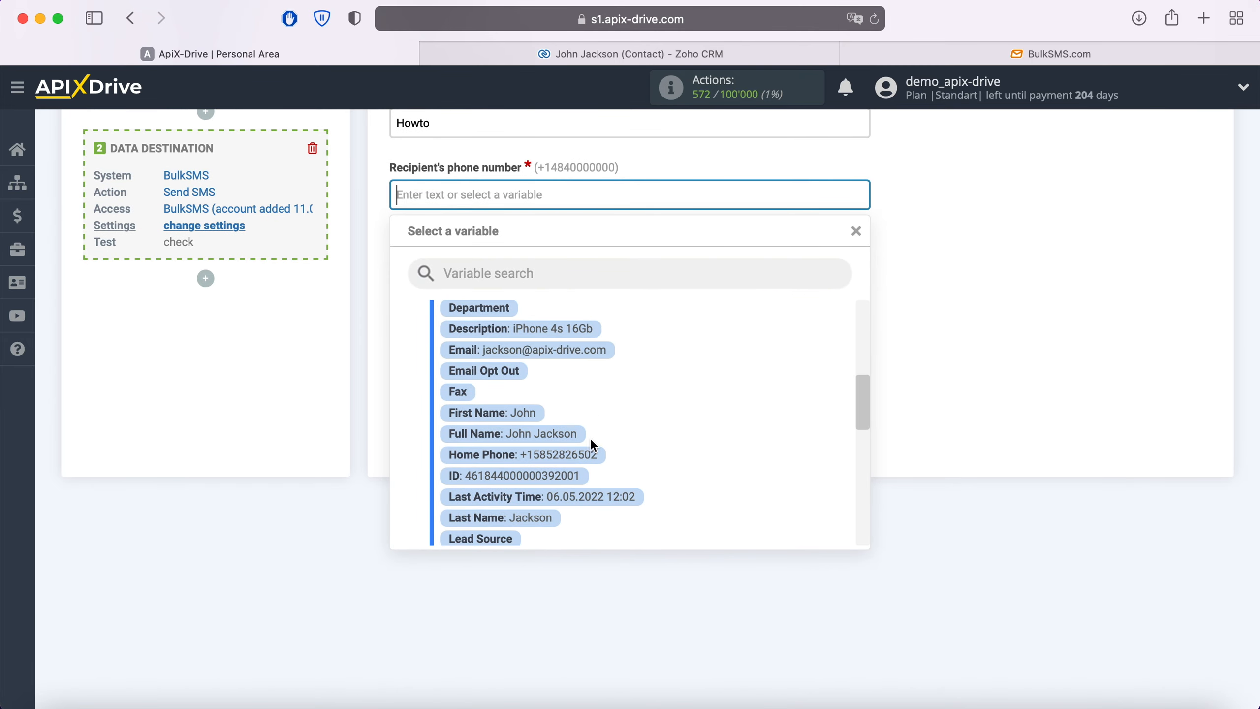
left_click(589, 455)
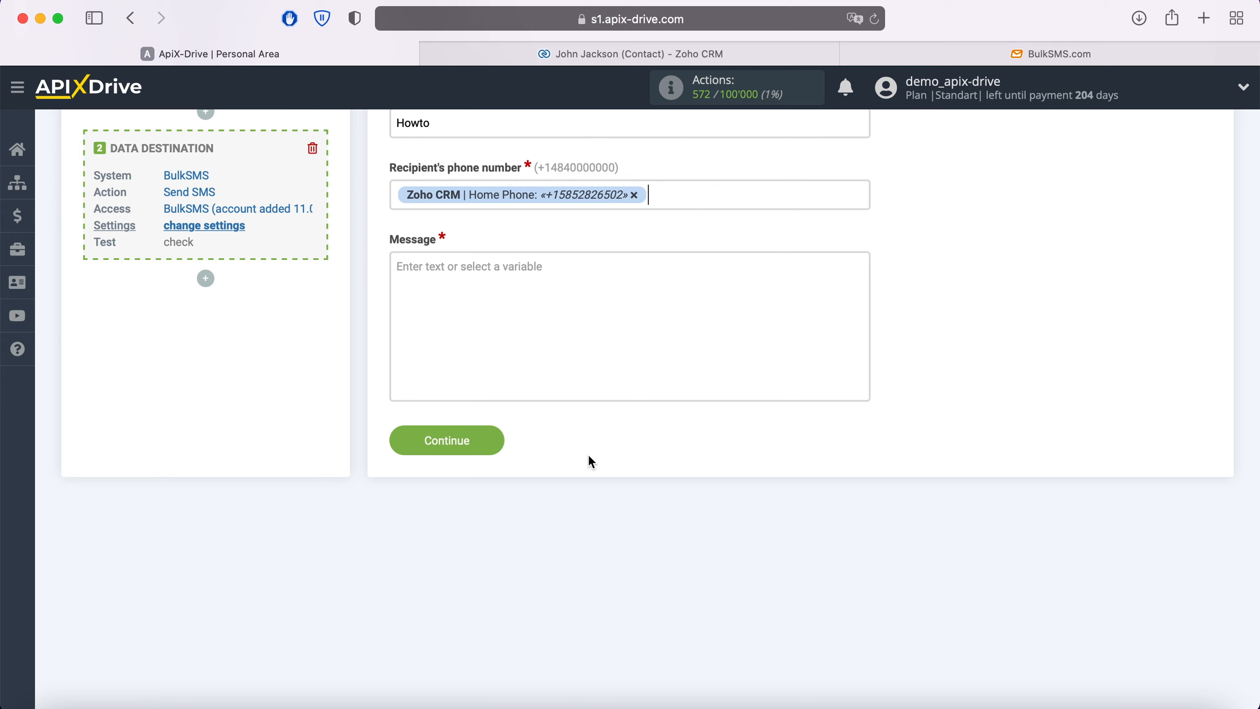
Write the SMS as 'Hi, [First Name]!' followed by the pasted thank-you sentence.
left_click(464, 281)
scroll(462, 279, "down", 2)
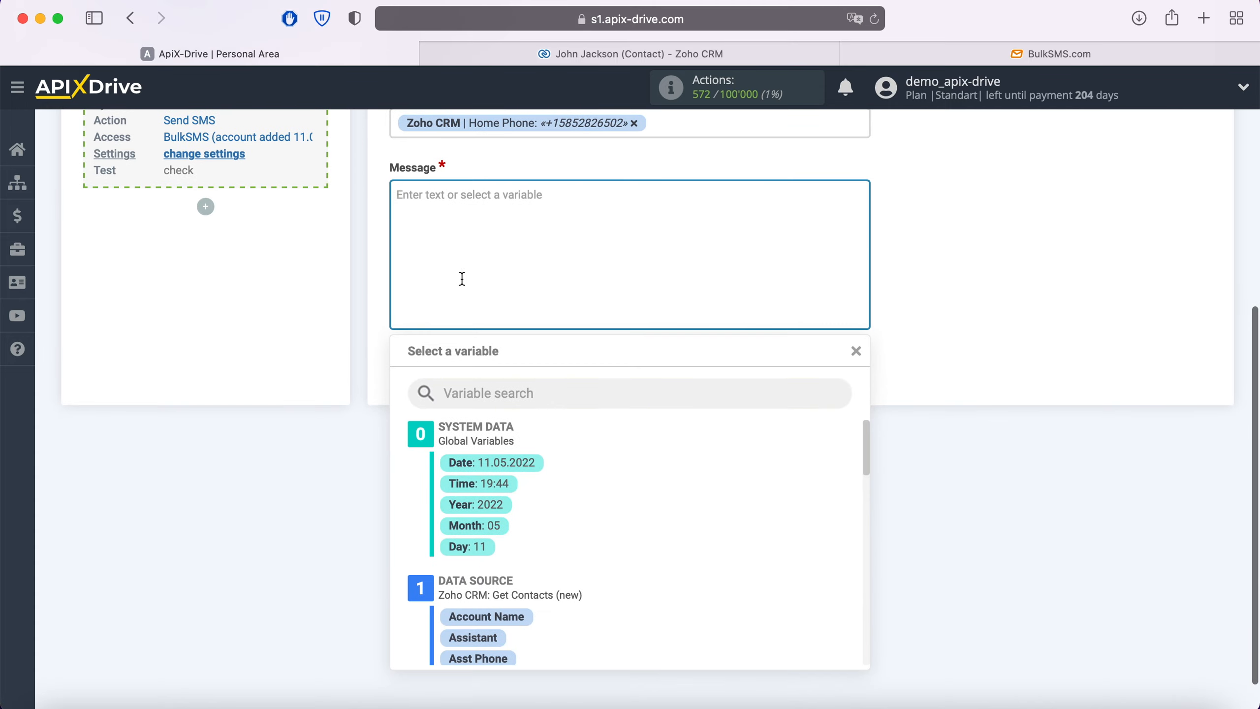
type("Hi,")
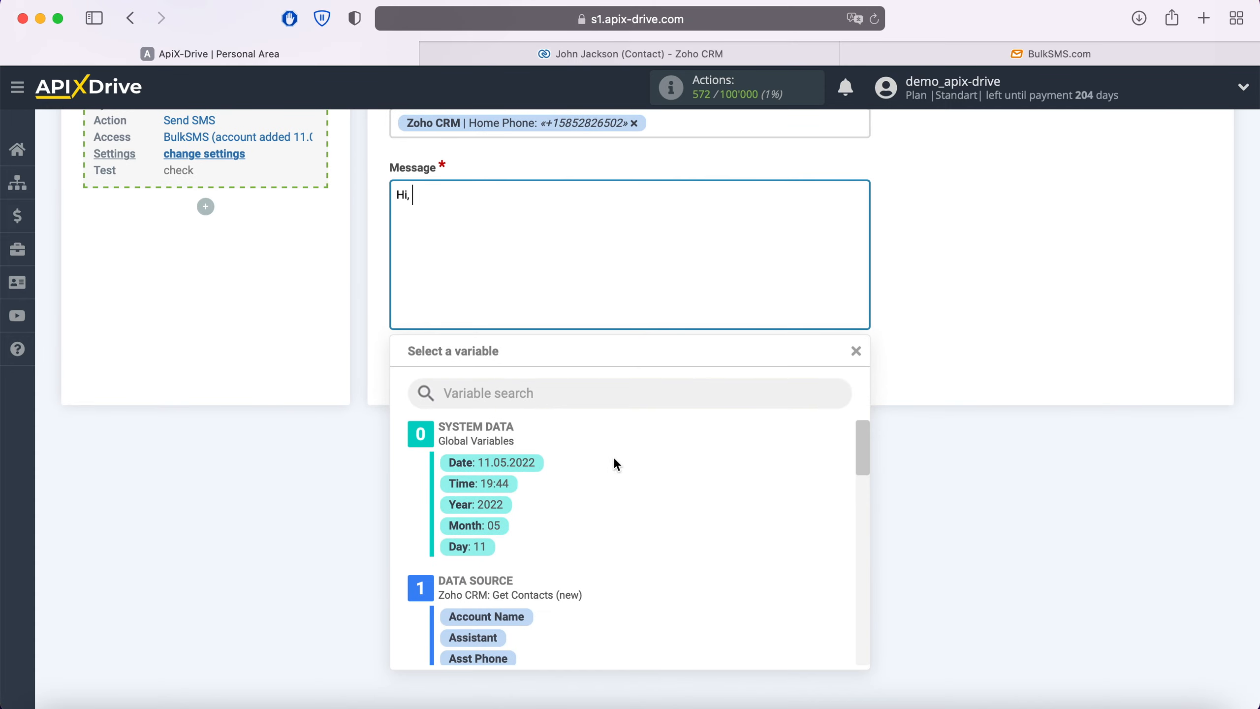
scroll(644, 474, "down", 6)
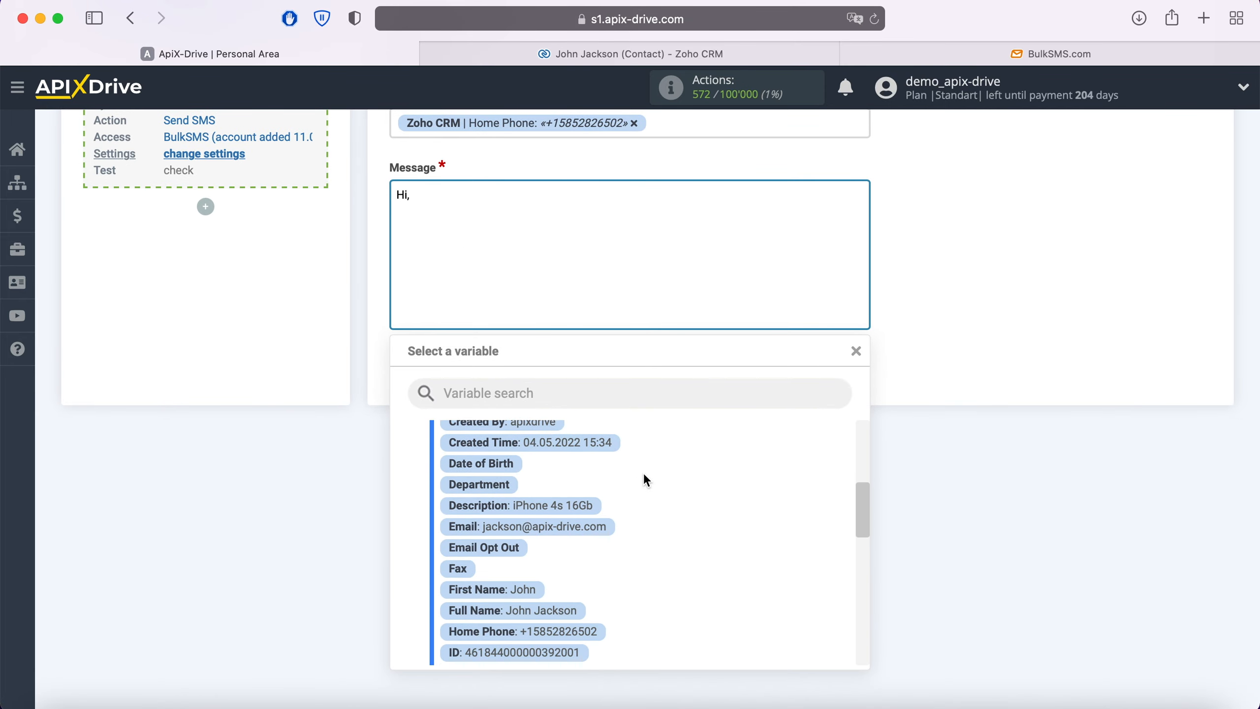
scroll(644, 476, "down", 2)
left_click(515, 535)
type("!")
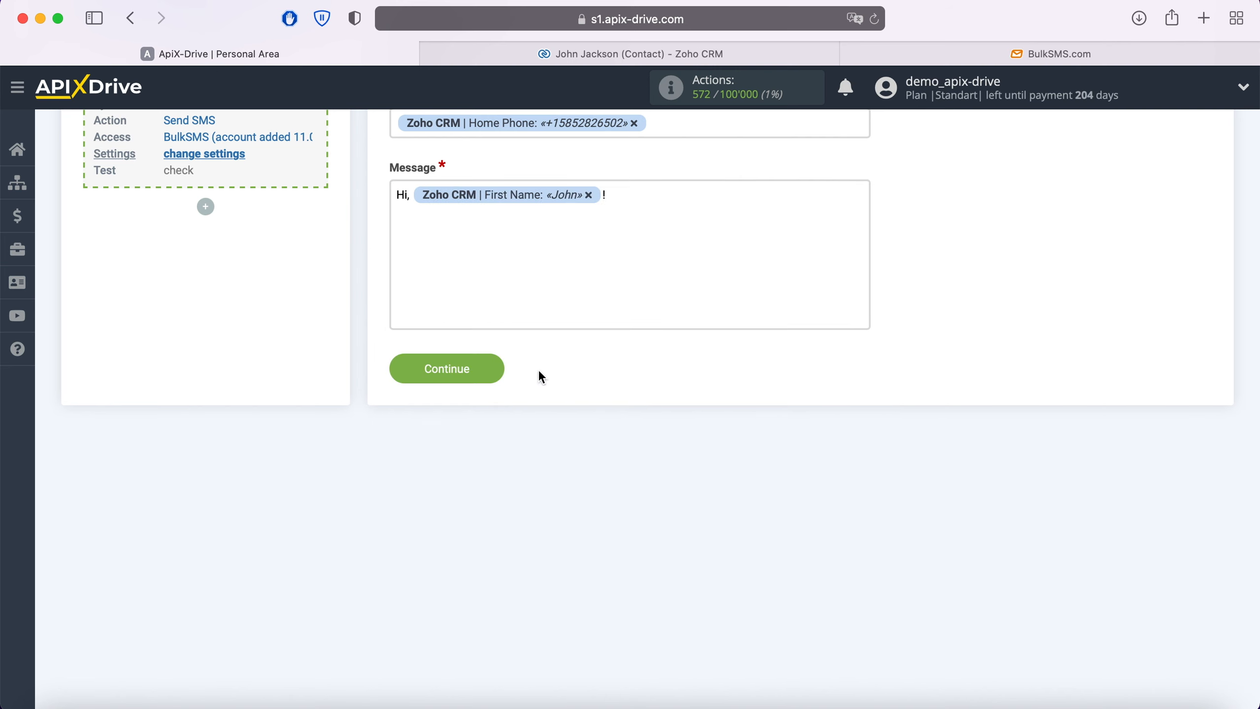
left_click(641, 200)
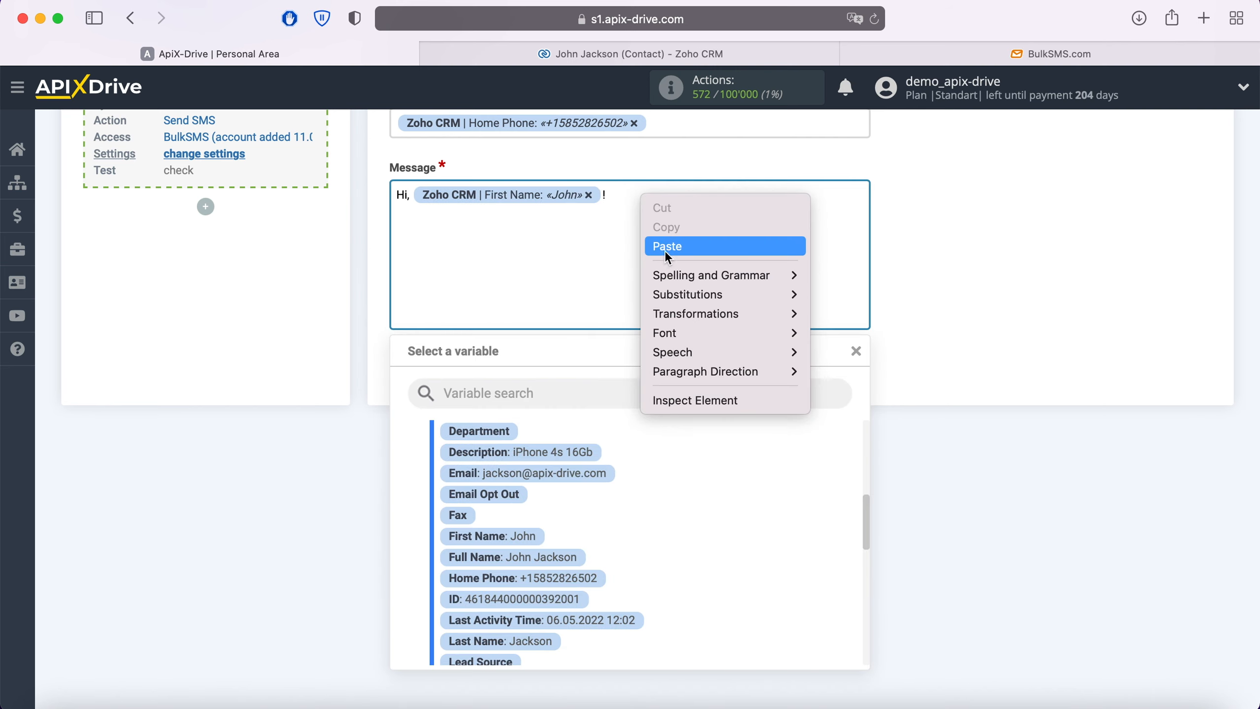
left_click(665, 248)
left_click(945, 285)
scroll(944, 285, "up", 4)
scroll(944, 294, "up", 2)
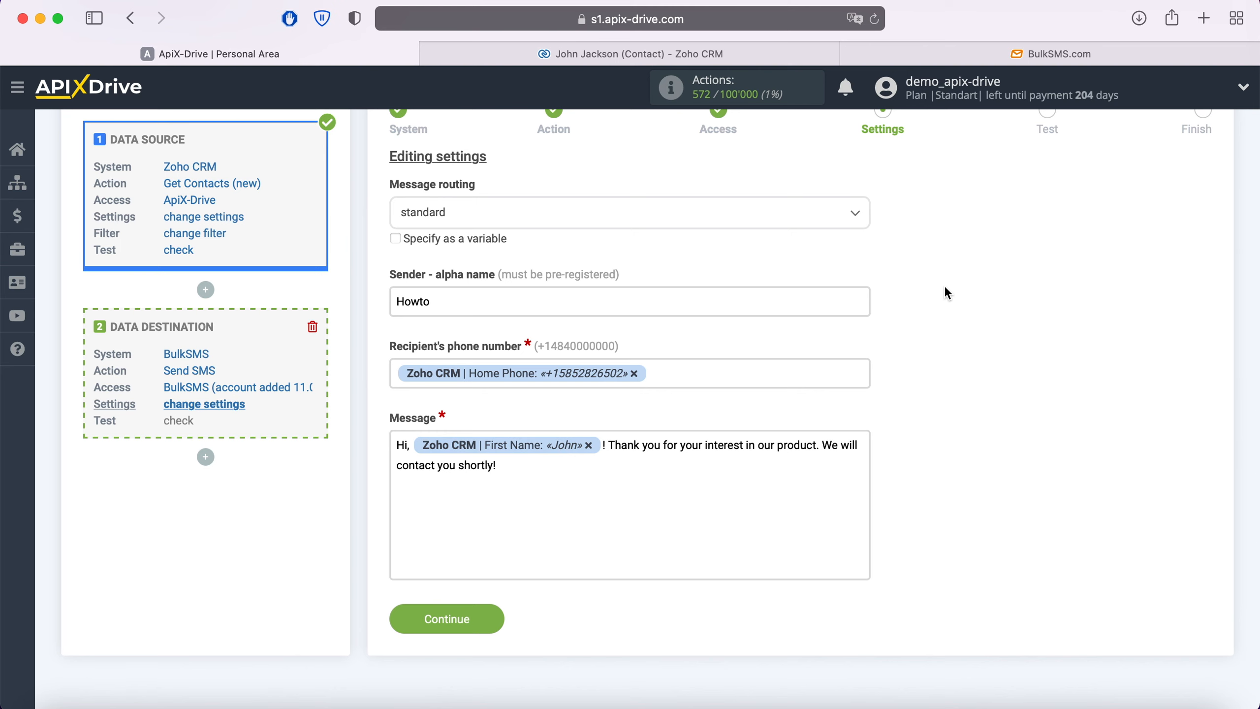
Send test data to BulkSMS and switch to the BulkSMS site.
left_click(489, 619)
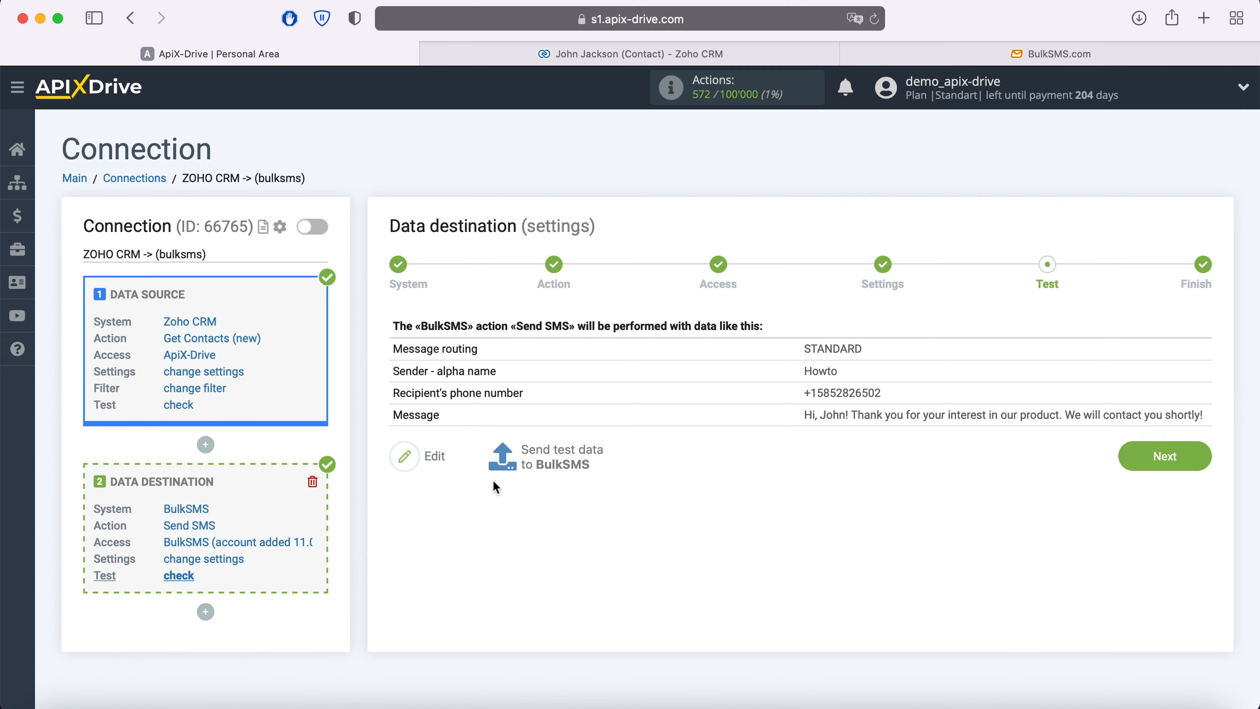
left_click(563, 455)
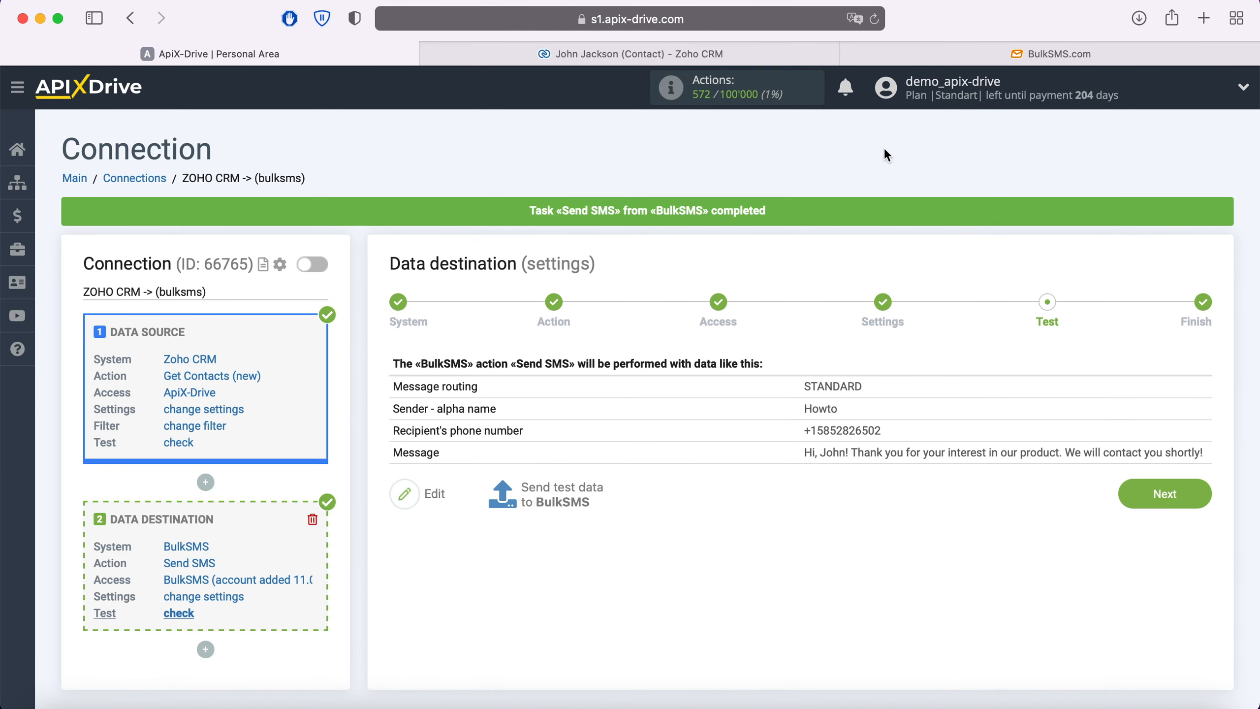
left_click(991, 55)
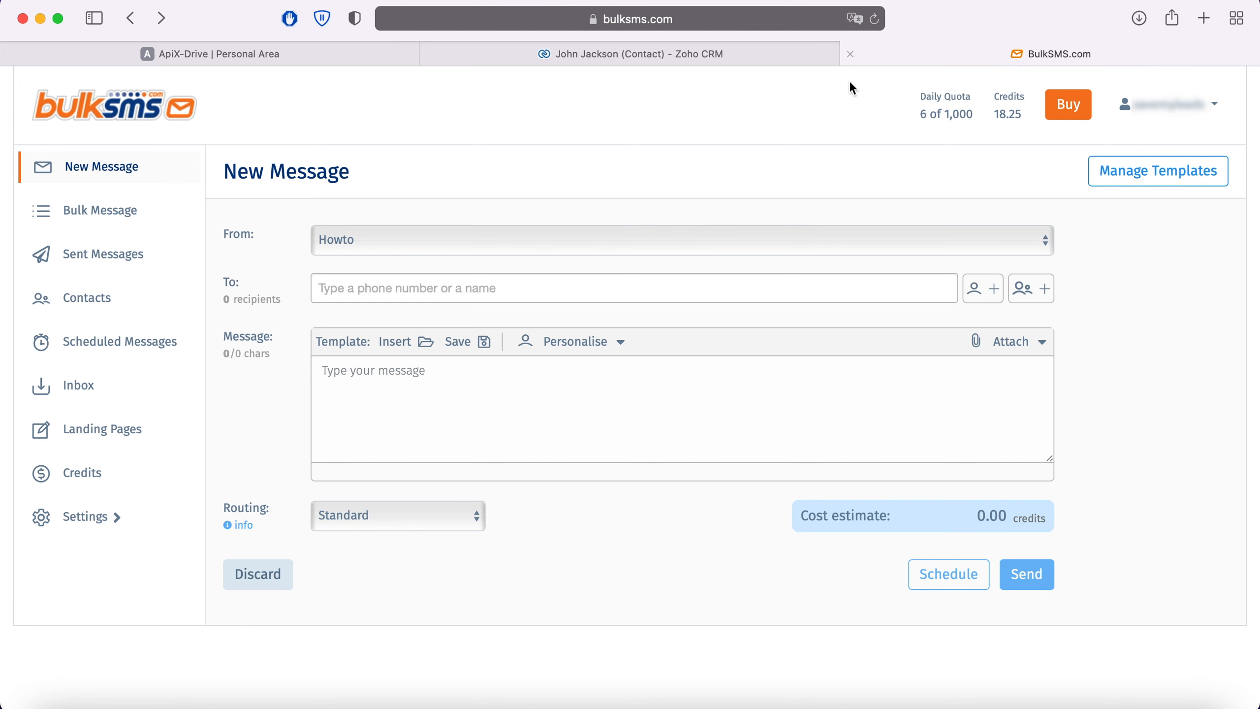
Verify the thank-you SMS in BulkSMS Sent Messages, then return to ApiX-Drive.
left_click(107, 258)
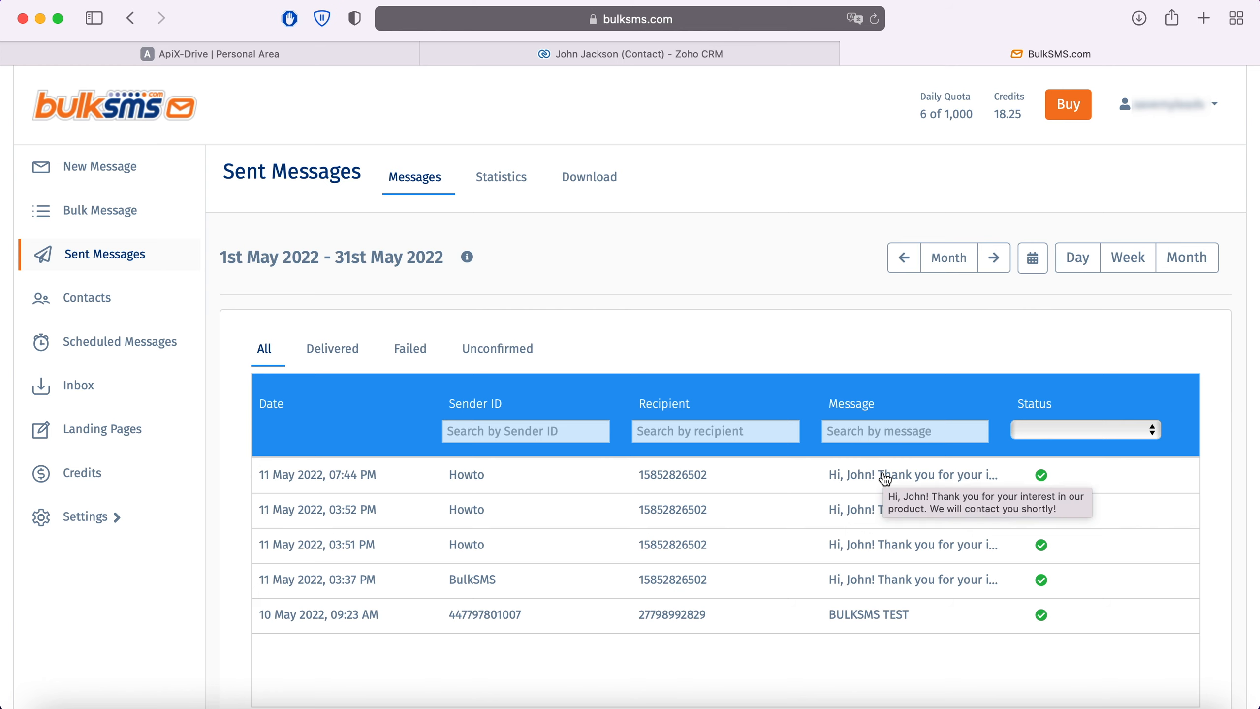
left_click(308, 56)
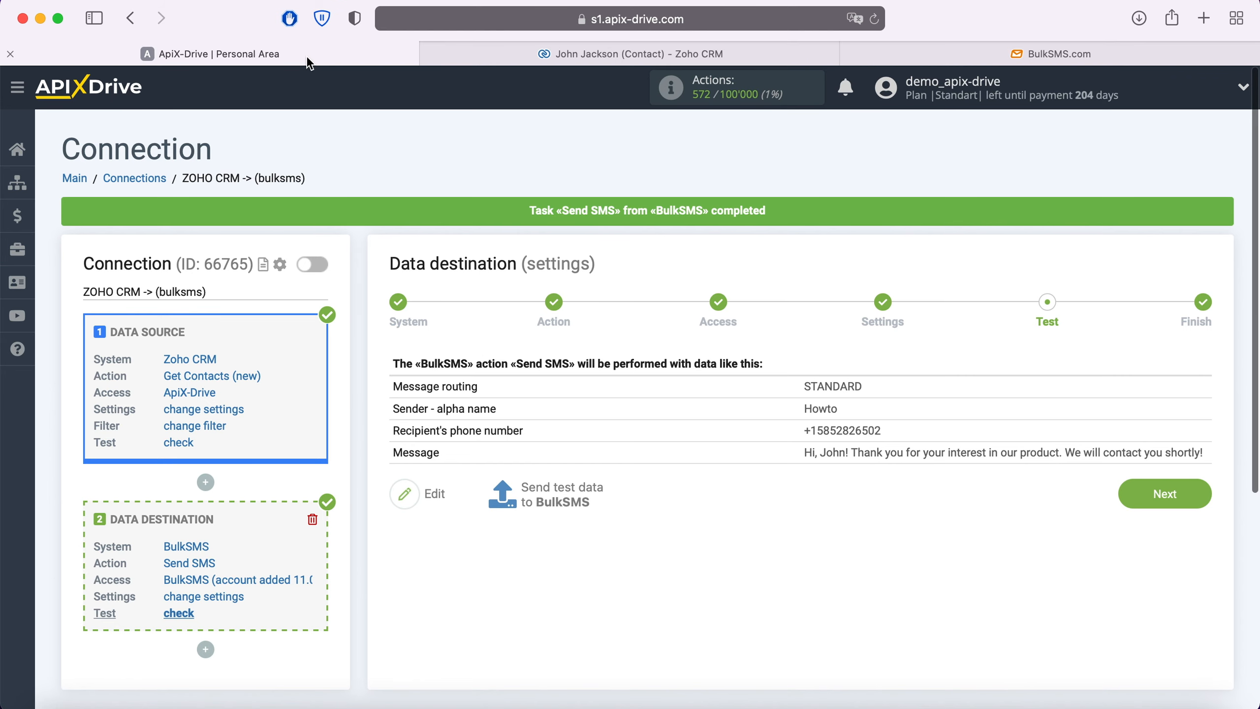
Finish the setup, enable auto-update for the Zoho CRM to BulkSMS connection, and set its update interval to 5 minutes.
left_click(1181, 492)
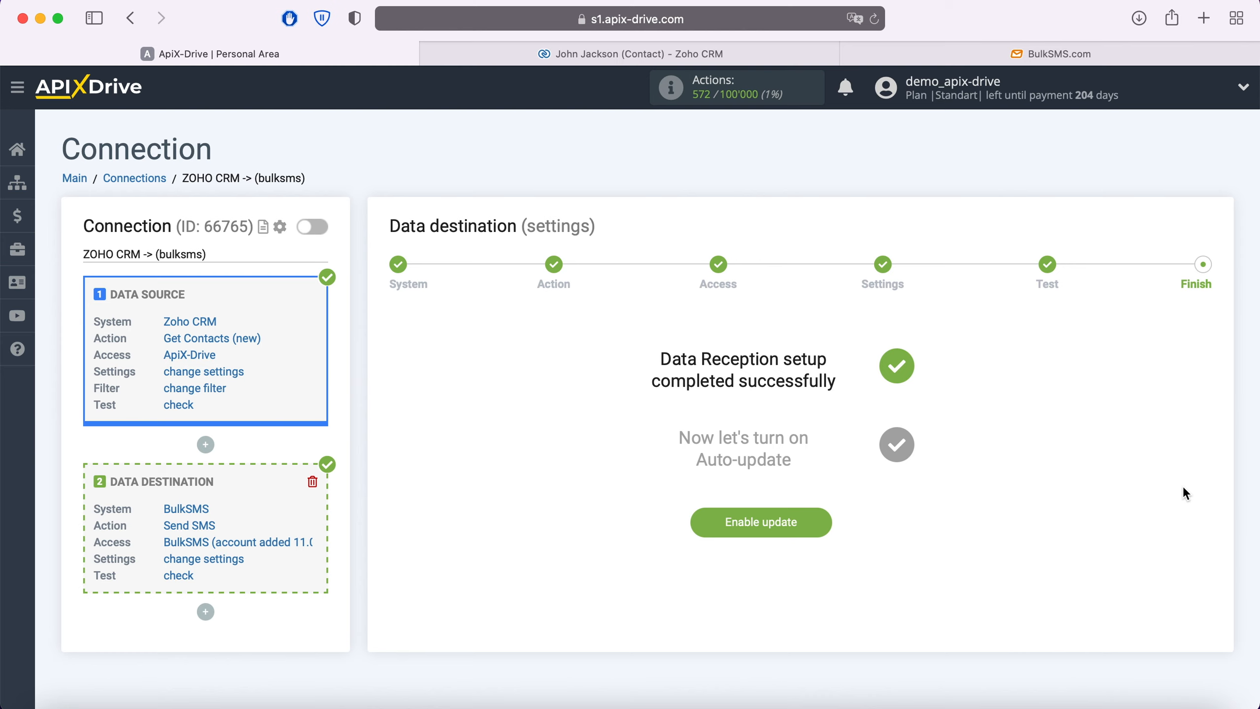
left_click(821, 522)
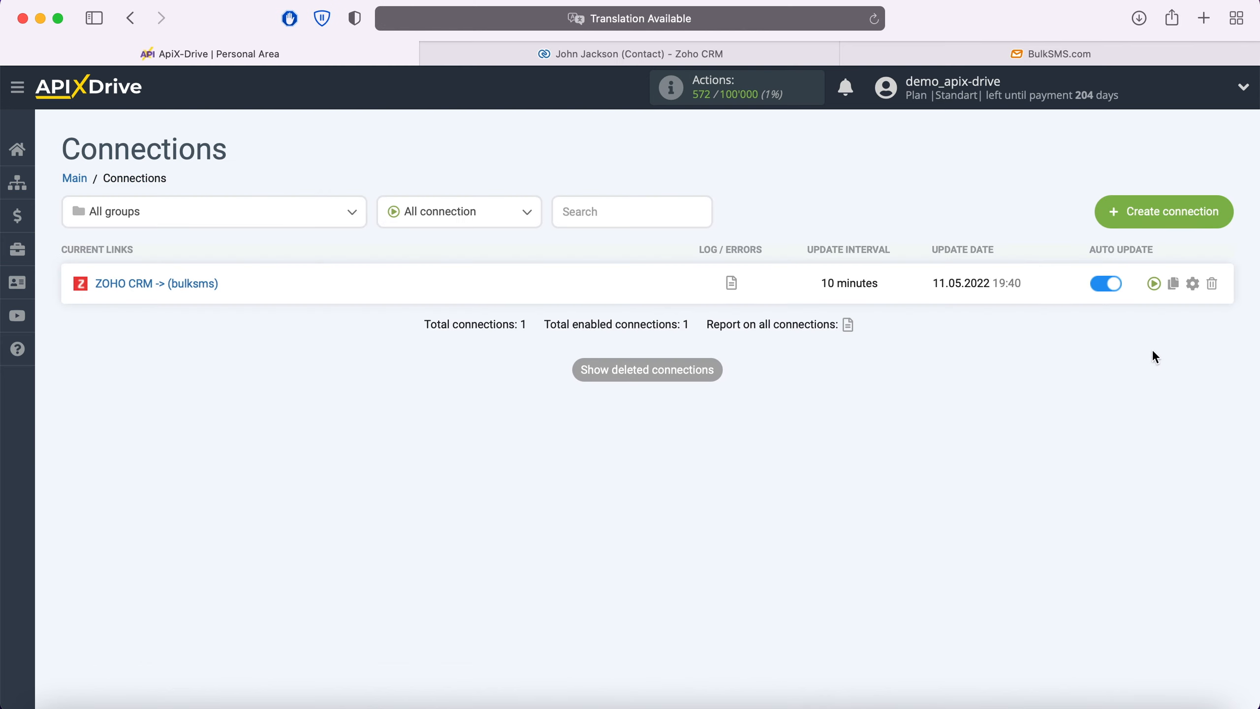
left_click(1192, 284)
left_click(724, 408)
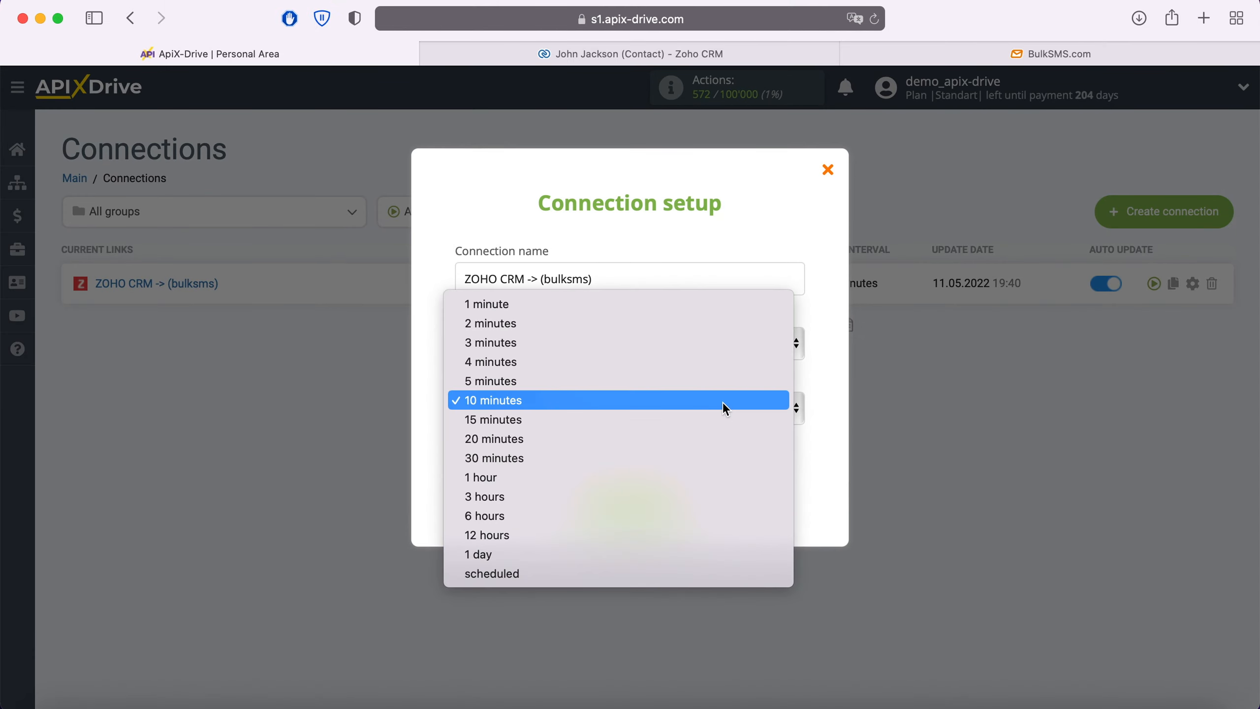
left_click(682, 381)
left_click(672, 507)
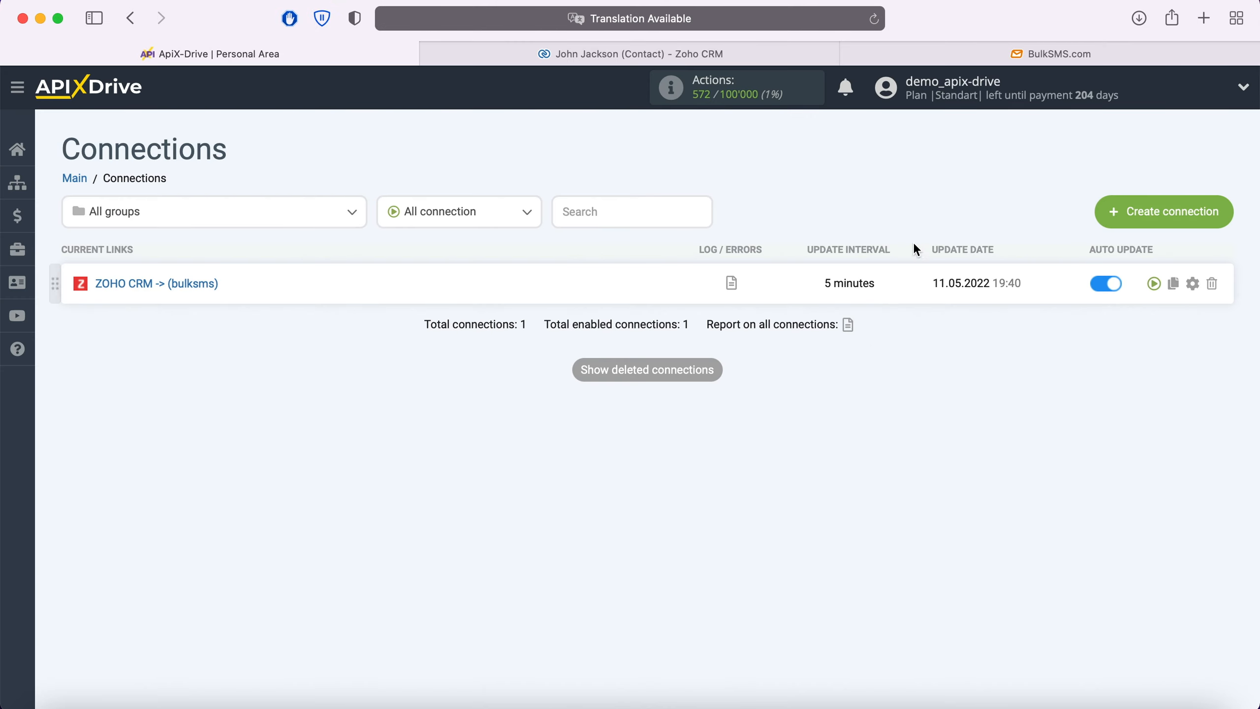